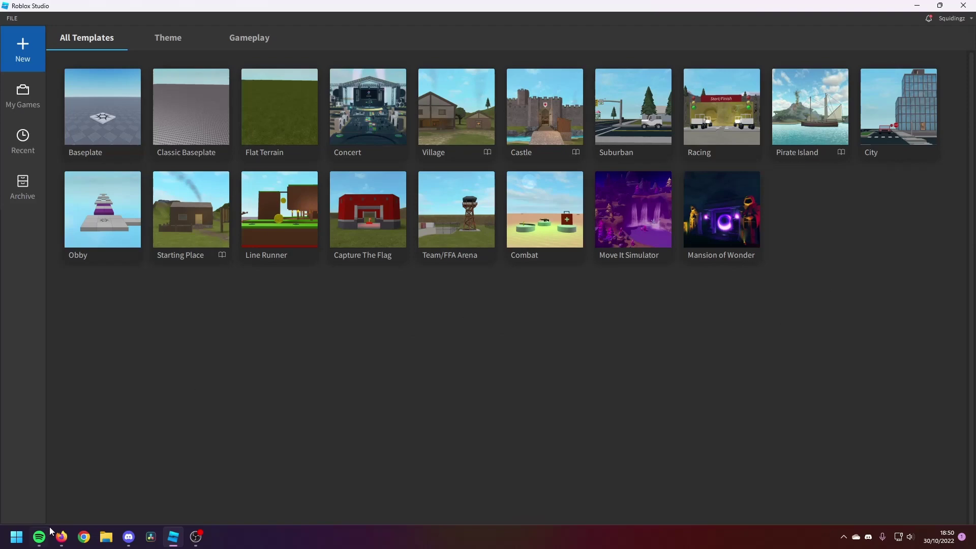
Switch to Firefox and look at the Roblox Develop page at roblox.com/develop.
{"action": "mouse_move", "coordinate": [56, 533]}
{"action": "left_click", "coordinate": [122, 467]}
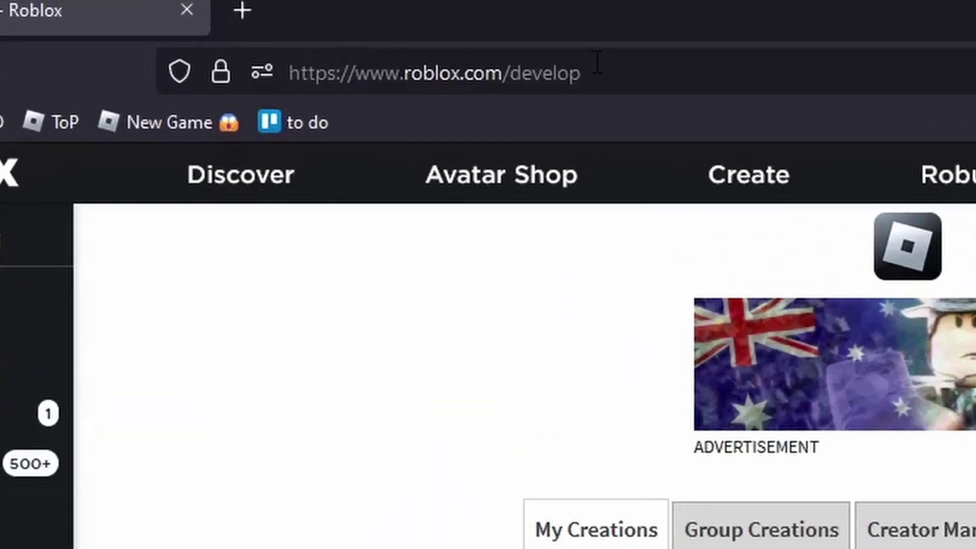
{"action": "left_click", "coordinate": [598, 62]}
{"action": "left_click", "coordinate": [254, 539]}
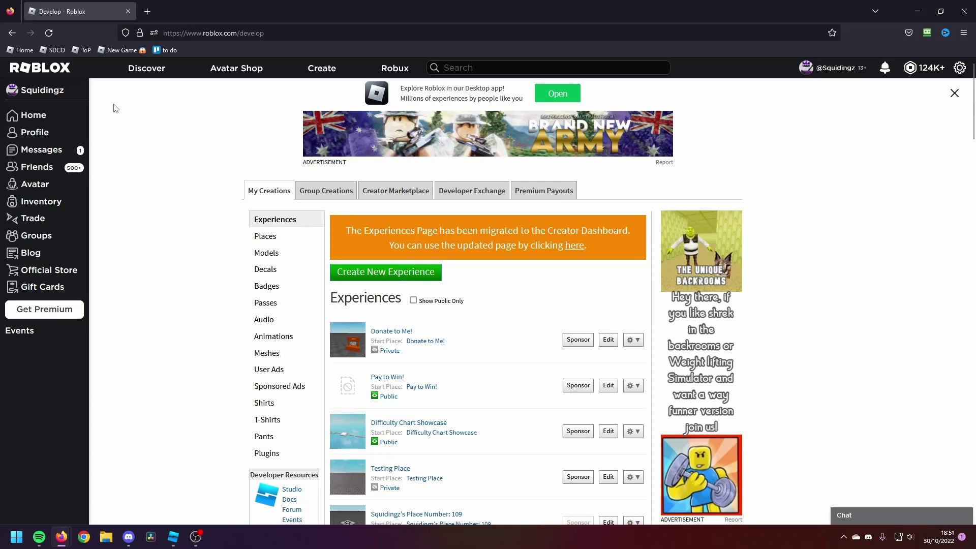
Start creating a new experience to bring up the Studio download prompt, declining the link and dismissing the prompt.
{"action": "left_click", "coordinate": [397, 277]}
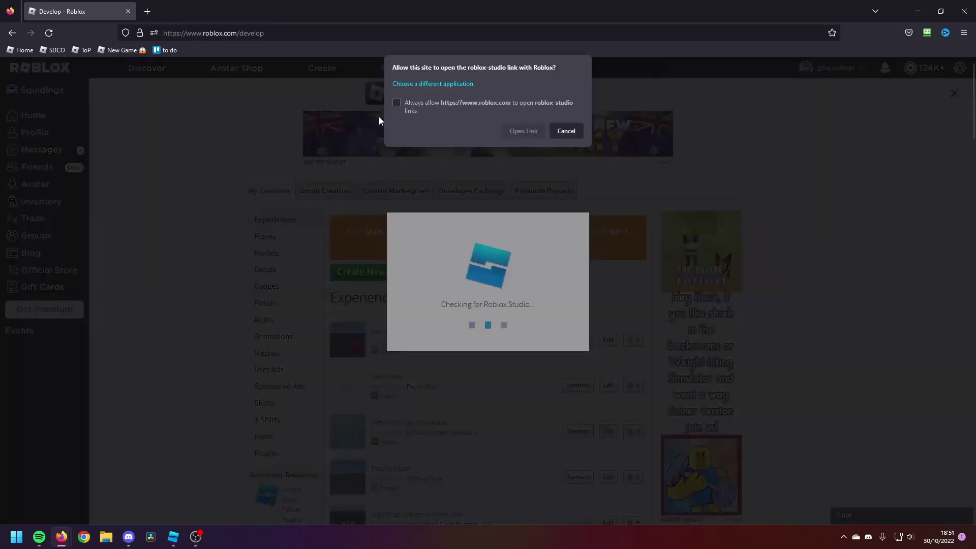
{"action": "left_click", "coordinate": [580, 131]}
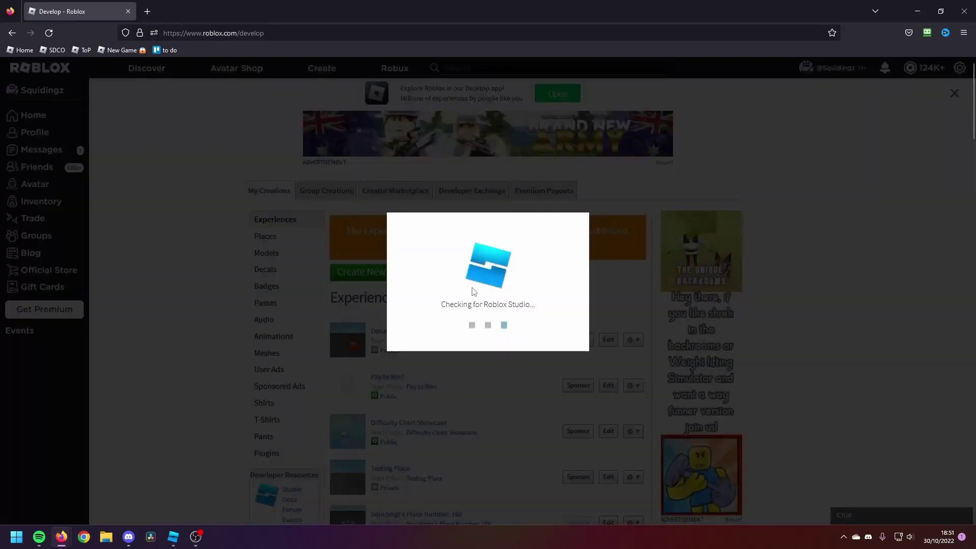
{"action": "left_click_drag", "start_coordinate": [529, 305], "coordinate": [447, 306]}
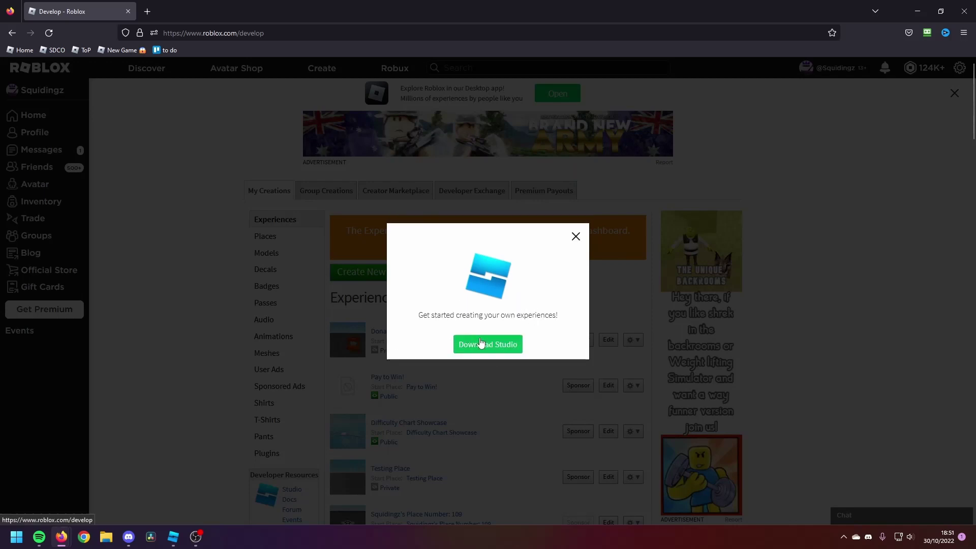
{"action": "left_click", "coordinate": [577, 239]}
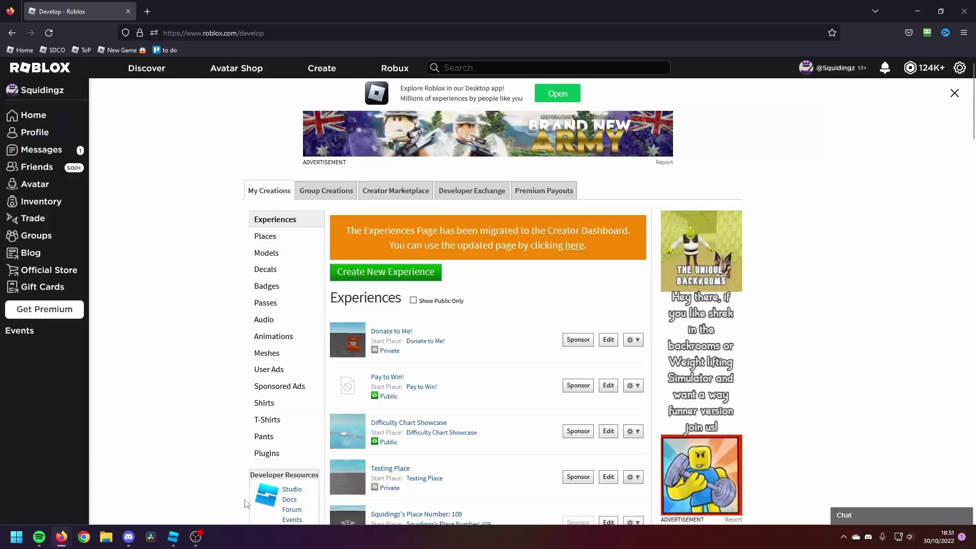
Switch to Roblox Studio and create a new place from the Classic Baseplate template.
{"action": "left_click", "coordinate": [174, 540]}
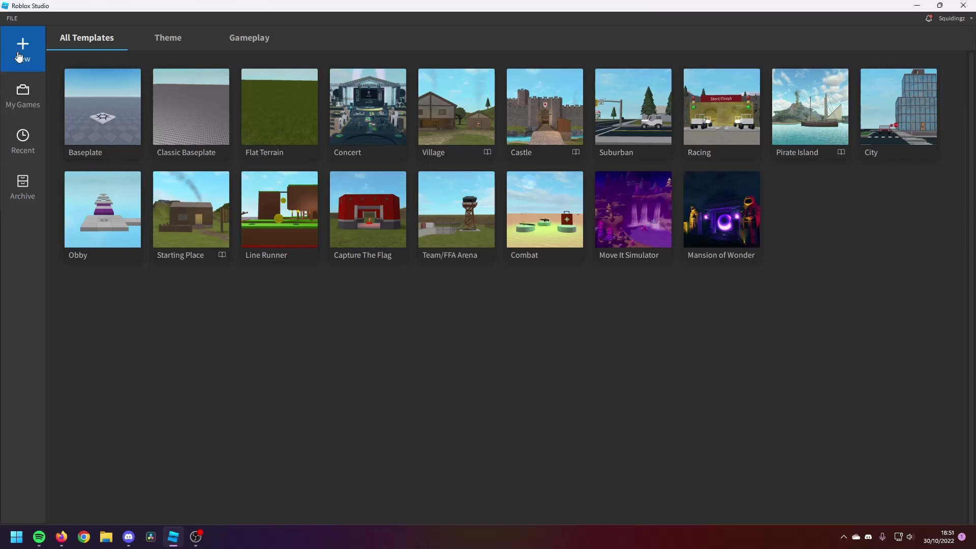
{"action": "left_click", "coordinate": [208, 125]}
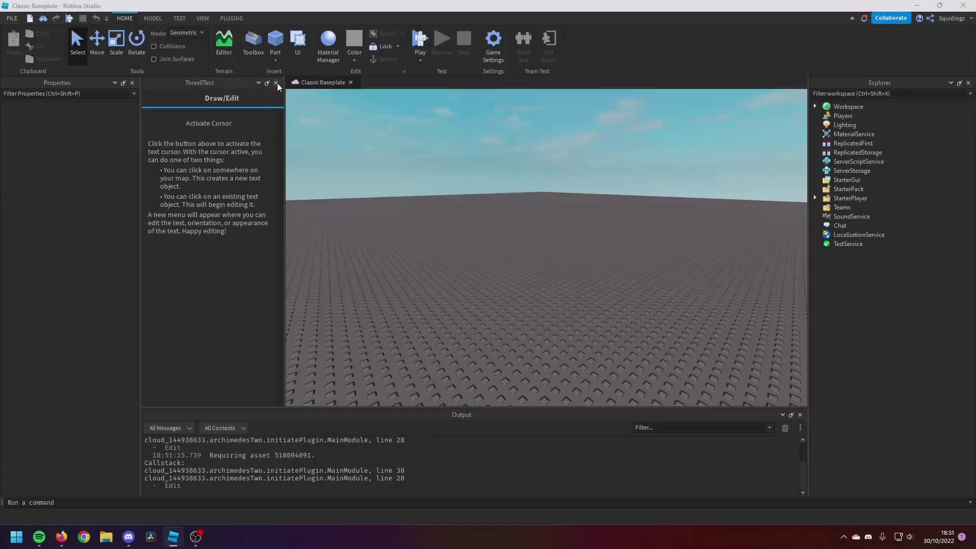
{"action": "right_click_drag", "start_coordinate": [462, 183], "coordinate": [474, 198]}
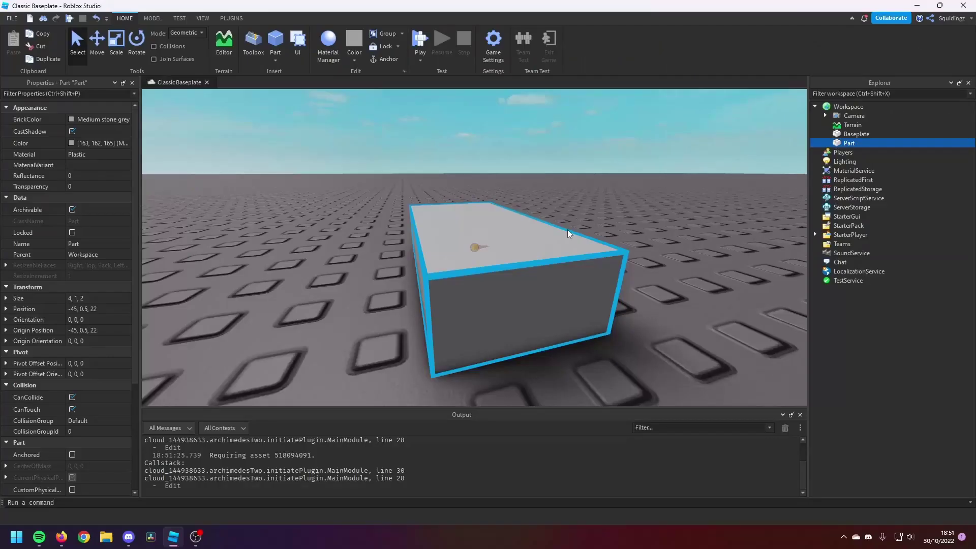
Examine the block part on the baseplate from several angles and distances.
{"action": "right_click_drag", "start_coordinate": [568, 231], "coordinate": [567, 229]}
{"action": "scroll", "coordinate": [568, 231], "scroll_direction": "down", "scroll_amount": 5}
{"action": "scroll", "coordinate": [568, 230], "scroll_direction": "up", "scroll_amount": 5}
{"action": "scroll", "coordinate": [568, 228], "scroll_direction": "down", "scroll_amount": 5}
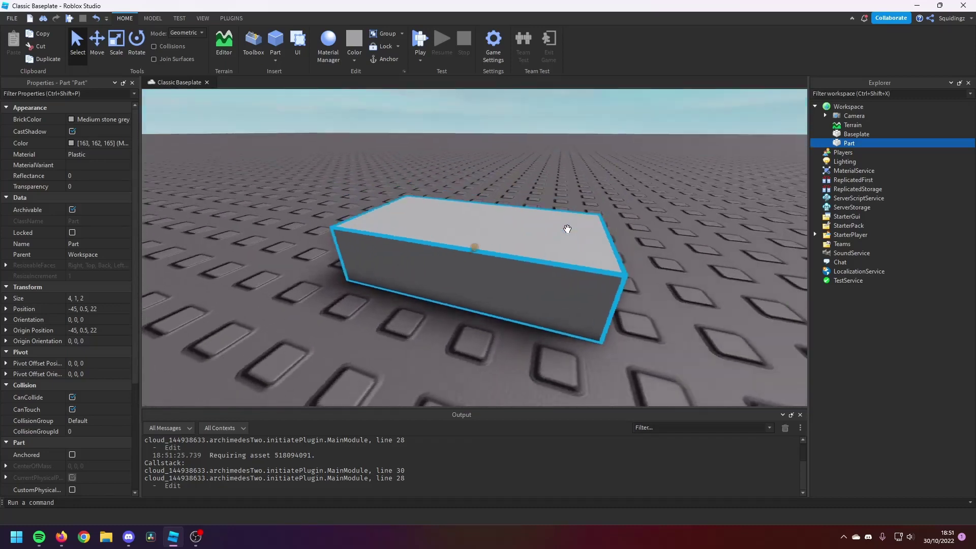
{"action": "scroll", "coordinate": [568, 233], "scroll_direction": "up", "scroll_amount": 5}
{"action": "scroll", "coordinate": [568, 233], "scroll_direction": "down", "scroll_amount": 5}
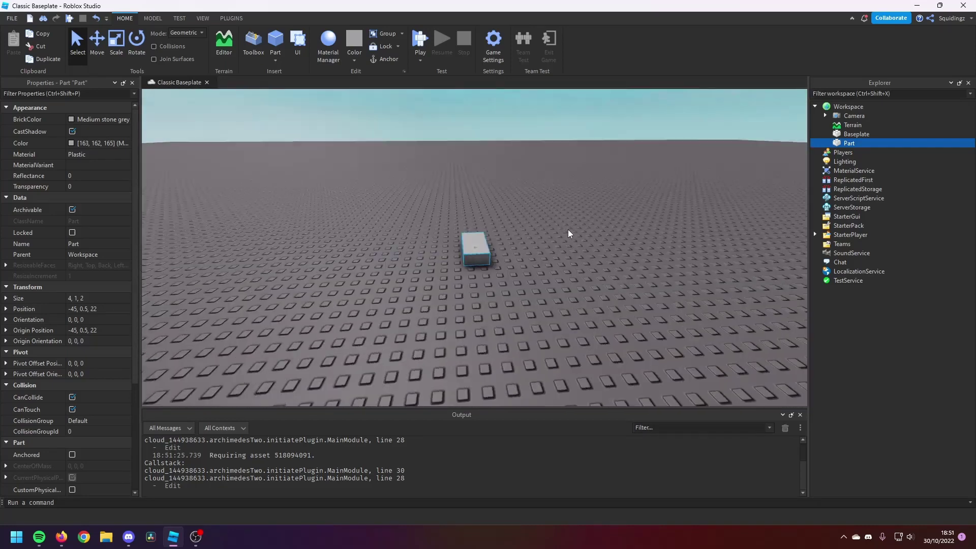
{"action": "scroll", "coordinate": [568, 229], "scroll_direction": "up", "scroll_amount": 6}
{"action": "scroll", "coordinate": [567, 229], "scroll_direction": "down", "scroll_amount": 4}
{"action": "scroll", "coordinate": [567, 229], "scroll_direction": "up", "scroll_amount": 6}
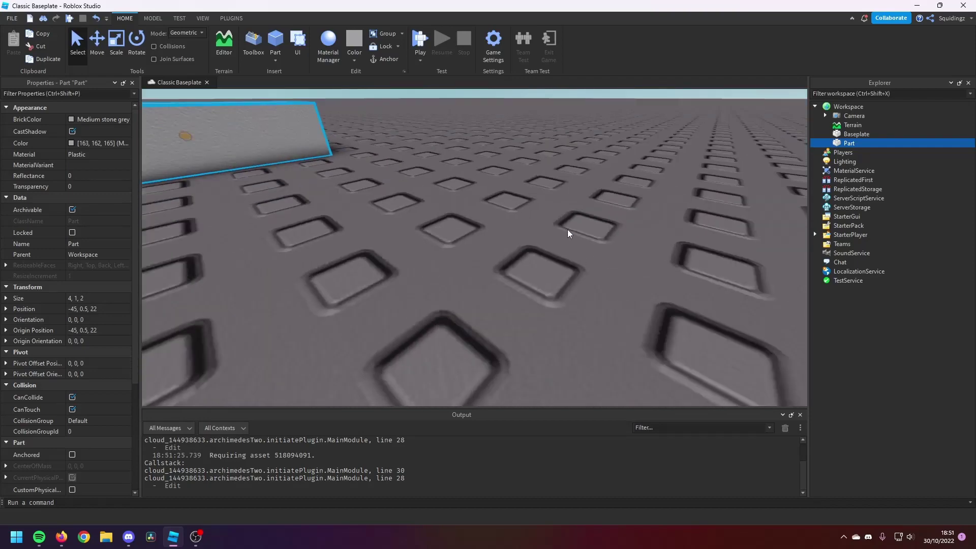
{"action": "key", "text": "s"}
{"action": "right_click_drag", "start_coordinate": [568, 230], "coordinate": [568, 229]}
{"action": "key", "text": "w"}
{"action": "key", "text": "s"}
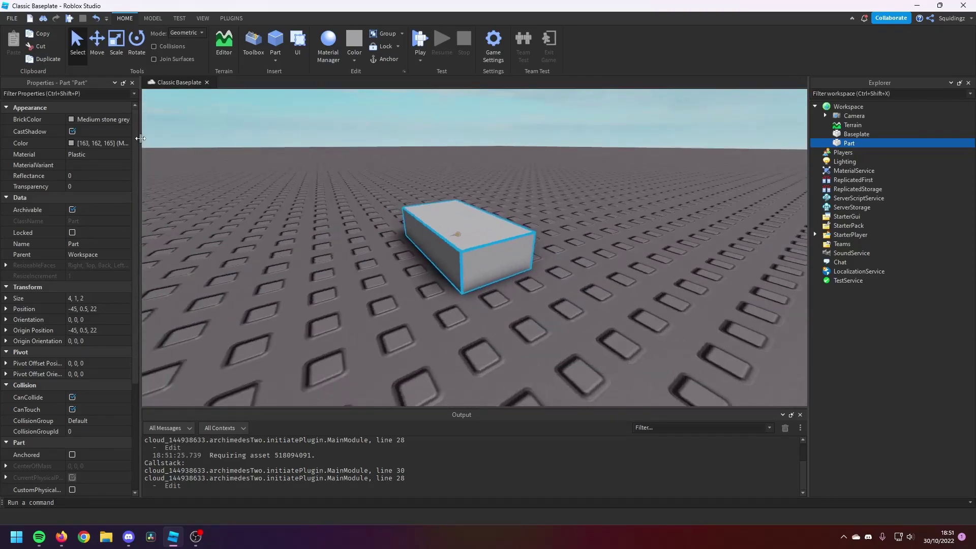
Widen the Properties panel slightly and toggle the Explorer panel off and back on.
{"action": "left_click_drag", "start_coordinate": [140, 139], "coordinate": [155, 139]}
{"action": "left_click_drag", "start_coordinate": [55, 82], "coordinate": [367, 232]}
{"action": "left_click", "coordinate": [276, 17]}
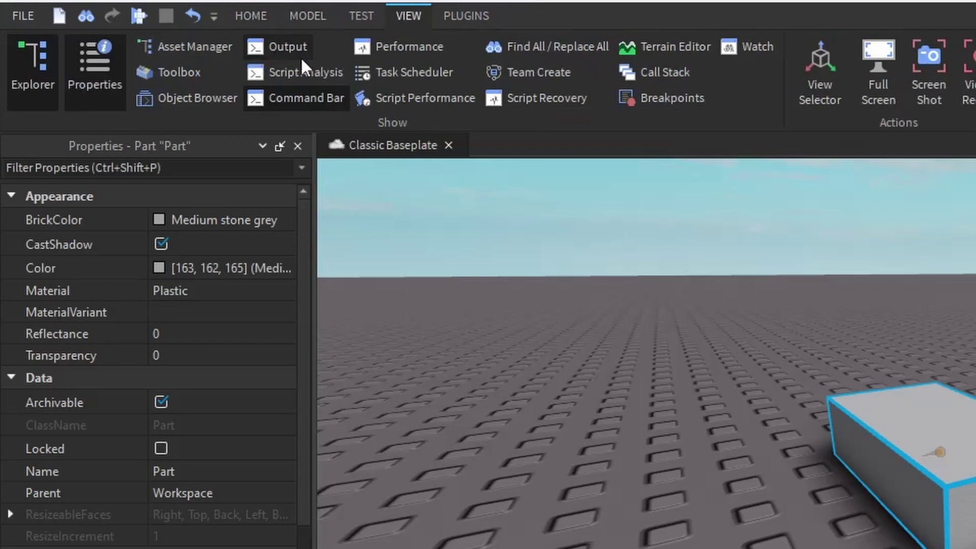
{"action": "left_click", "coordinate": [39, 70]}
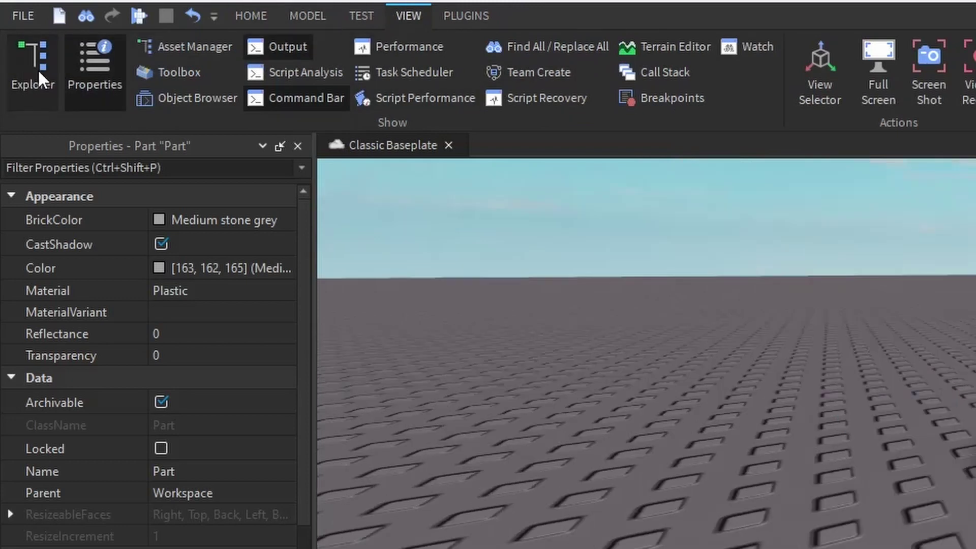
{"action": "left_click", "coordinate": [39, 70]}
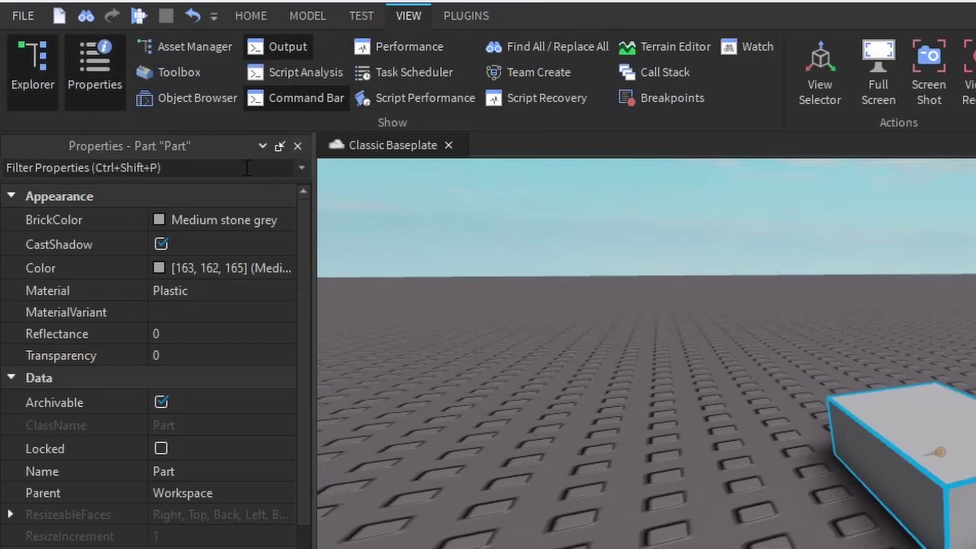
Reselect the part, look through its properties and set its BrickColor to Cyan.
{"action": "left_click", "coordinate": [461, 272]}
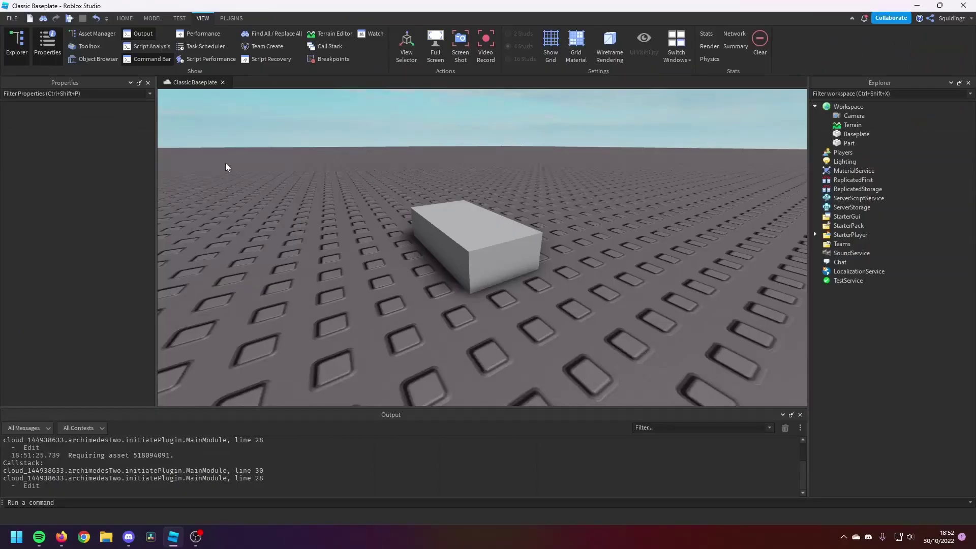
{"action": "left_click", "coordinate": [466, 238]}
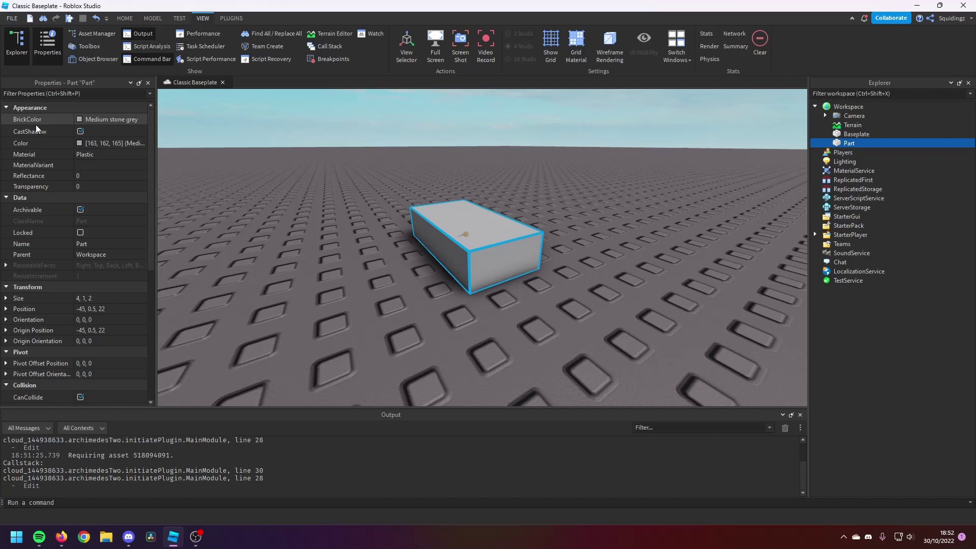
{"action": "scroll", "coordinate": [120, 174], "scroll_direction": "down", "scroll_amount": 5}
{"action": "scroll", "coordinate": [127, 200], "scroll_direction": "up", "scroll_amount": 5}
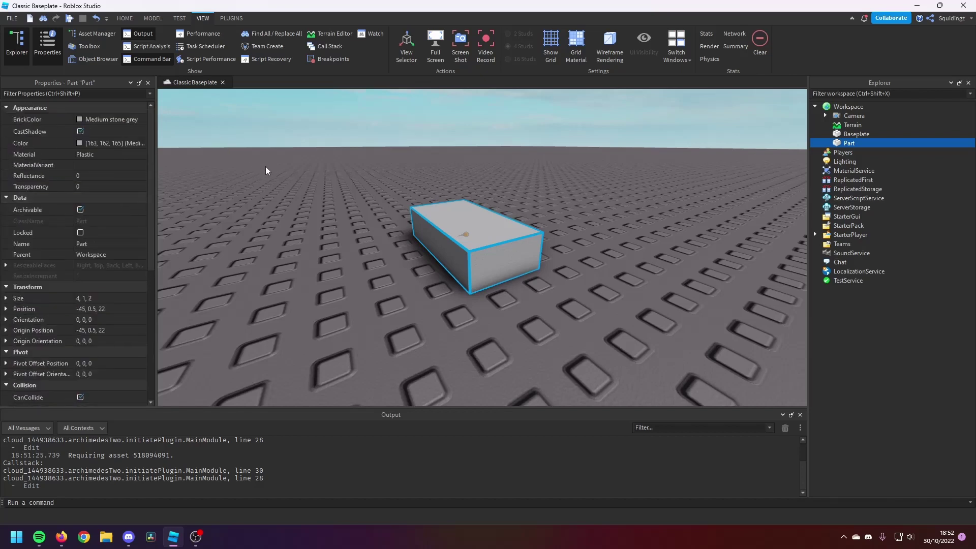
{"action": "left_click", "coordinate": [89, 118]}
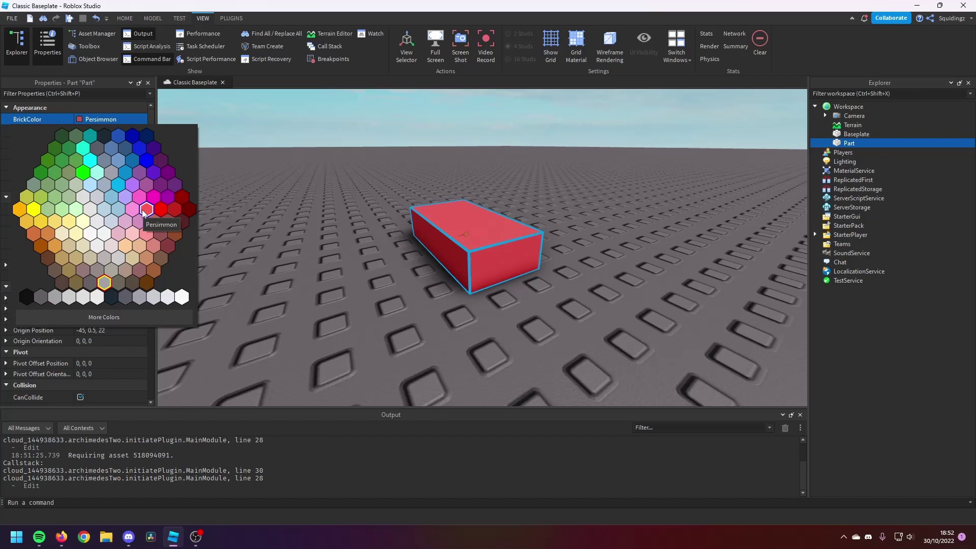
{"action": "left_click", "coordinate": [118, 184]}
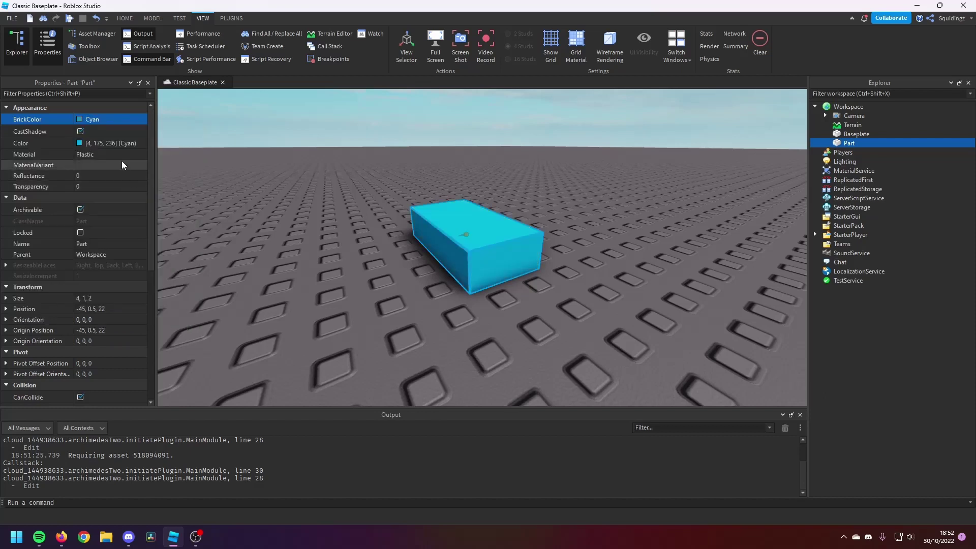
Turn CastShadow off for the part to compare its shadow on the baseplate, and turn it back on.
{"action": "right_click_drag", "start_coordinate": [496, 195], "coordinate": [495, 194]}
{"action": "key", "text": "f"}
{"action": "scroll", "coordinate": [496, 195], "scroll_direction": "down", "scroll_amount": 6}
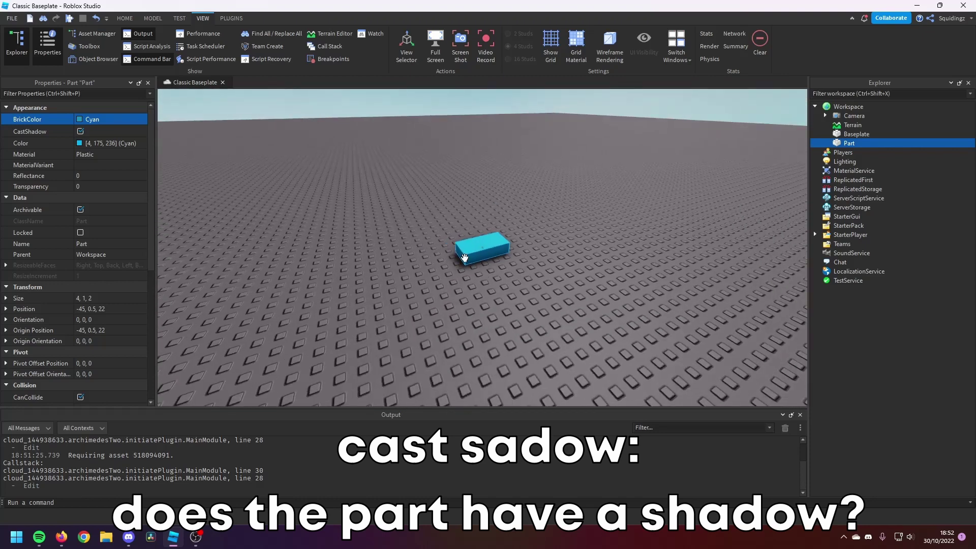
{"action": "key", "text": "f"}
{"action": "left_click", "coordinate": [80, 131]}
{"action": "right_click_drag", "start_coordinate": [334, 210], "coordinate": [335, 209]}
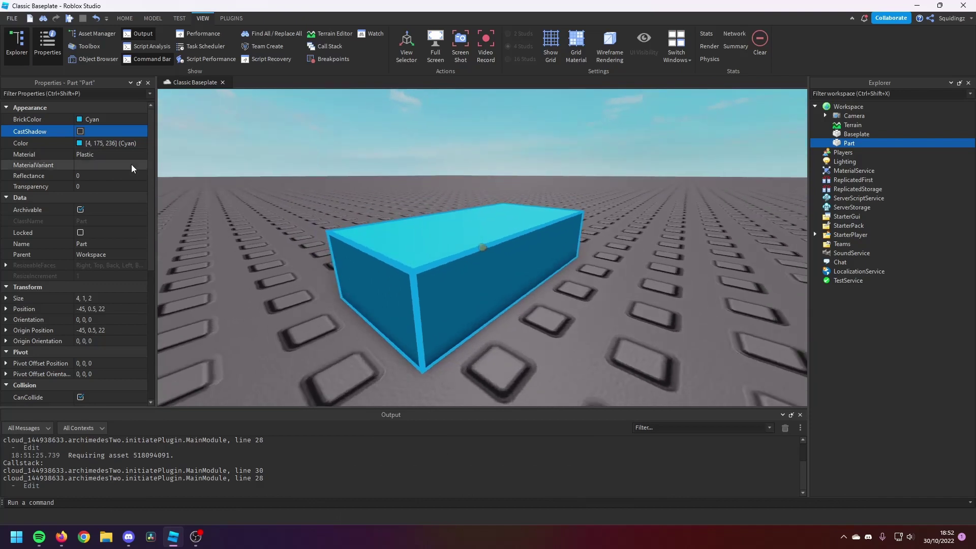
{"action": "left_click", "coordinate": [80, 131]}
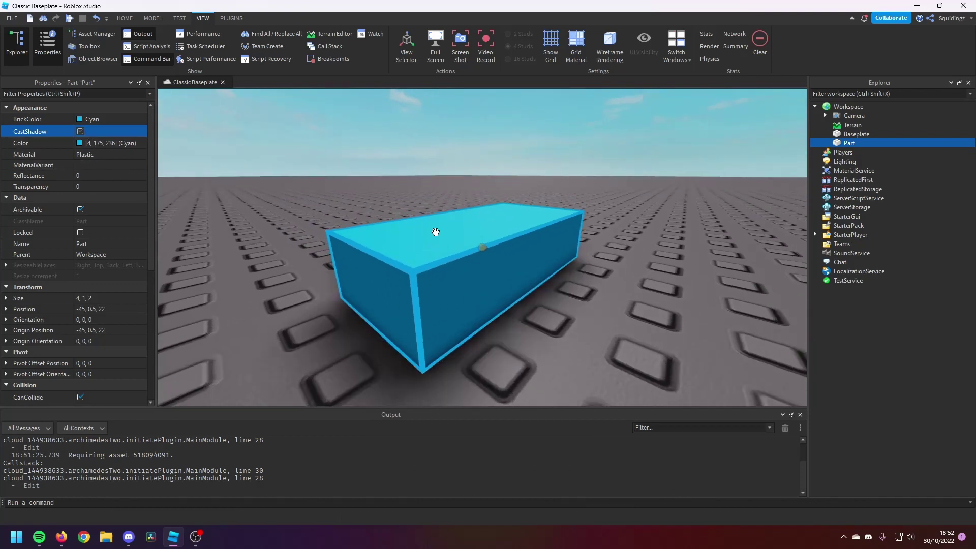
Try red and orange shades for the part's Color and settle on the mint green RGB 148, 255, 207.
{"action": "left_click", "coordinate": [79, 143]}
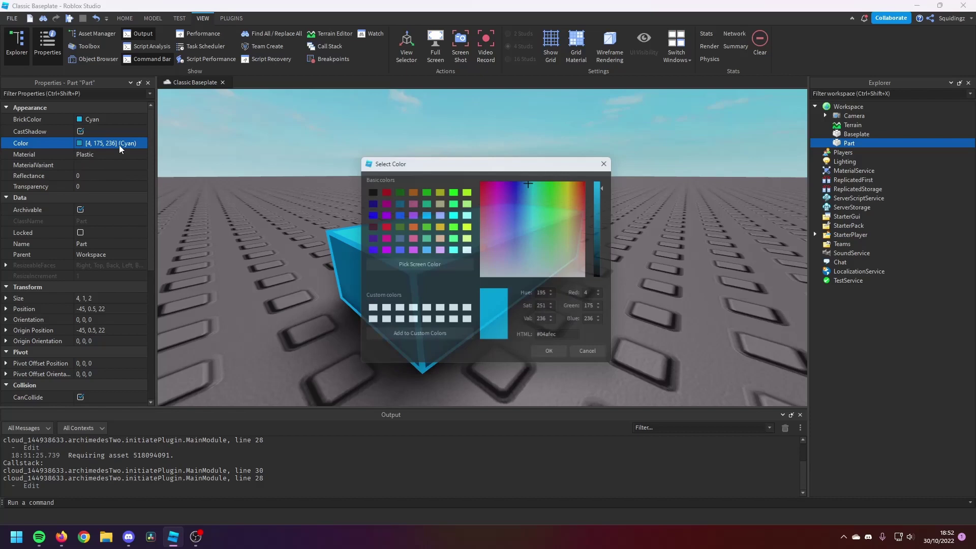
{"action": "left_click_drag", "start_coordinate": [484, 160], "coordinate": [762, 156]}
{"action": "mouse_move", "coordinate": [736, 133]}
{"action": "left_mouse_down"}
{"action": "mouse_move", "coordinate": [686, 141]}
{"action": "mouse_move", "coordinate": [738, 136]}
{"action": "left_mouse_up"}
{"action": "left_click", "coordinate": [782, 159]}
{"action": "left_click", "coordinate": [832, 146]}
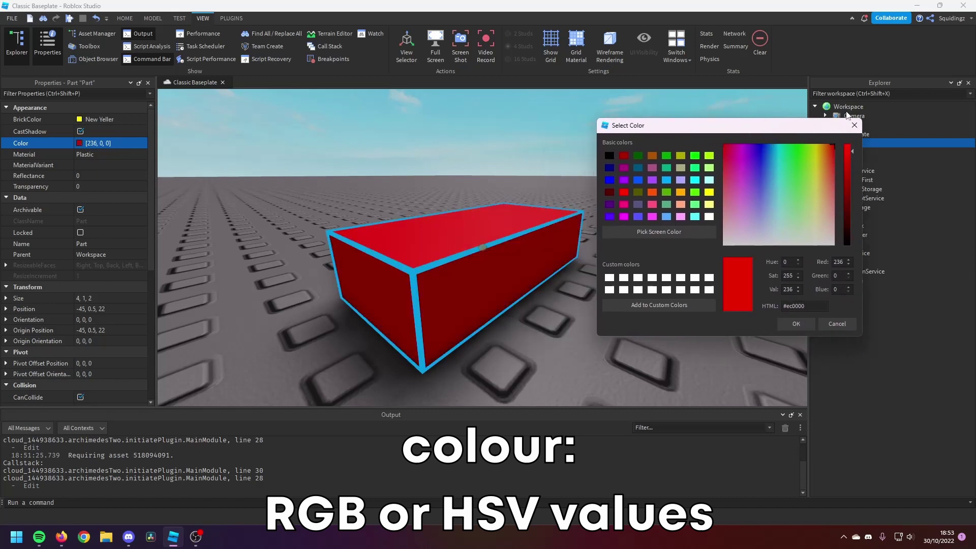
{"action": "left_click_drag", "start_coordinate": [851, 153], "coordinate": [850, 122]}
{"action": "left_click_drag", "start_coordinate": [732, 131], "coordinate": [563, 127]}
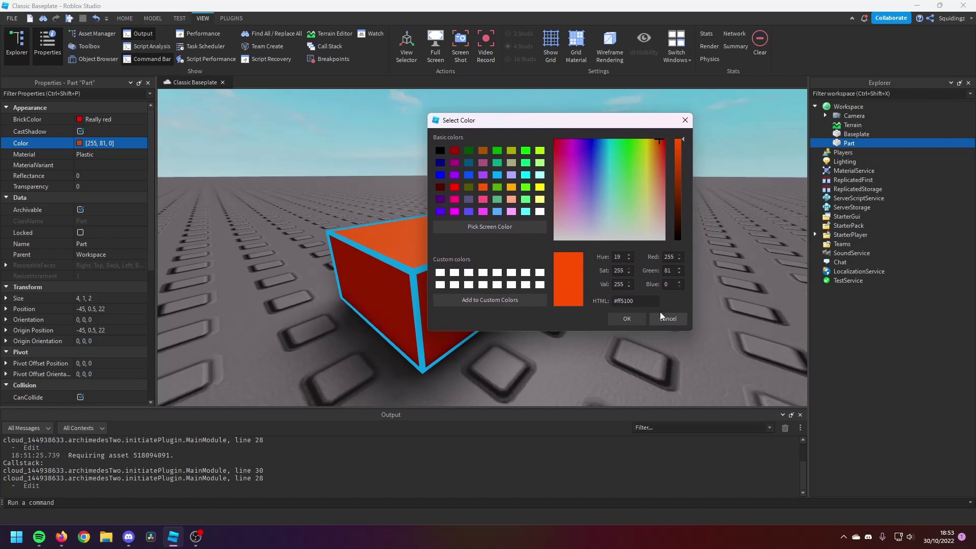
{"action": "left_click_drag", "start_coordinate": [635, 178], "coordinate": [618, 198]}
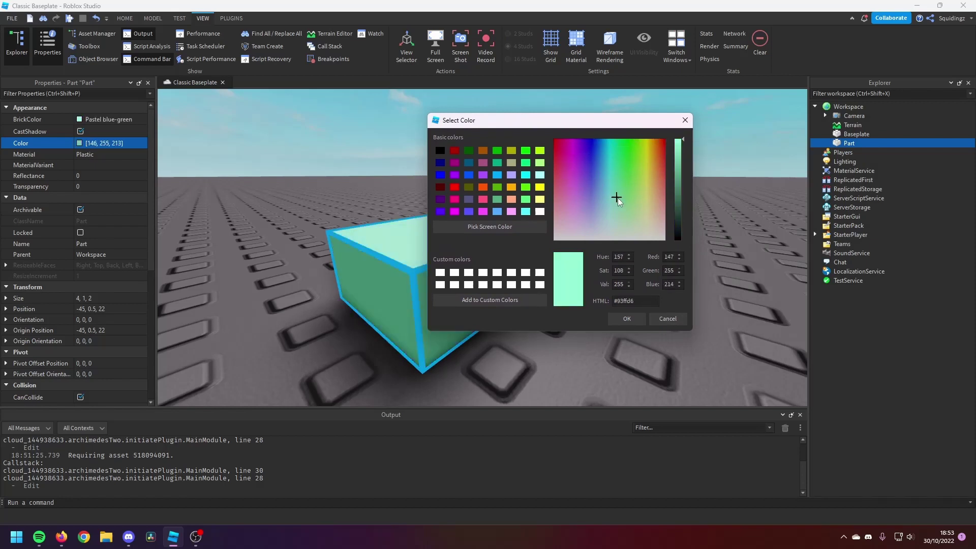
{"action": "left_click", "coordinate": [628, 315]}
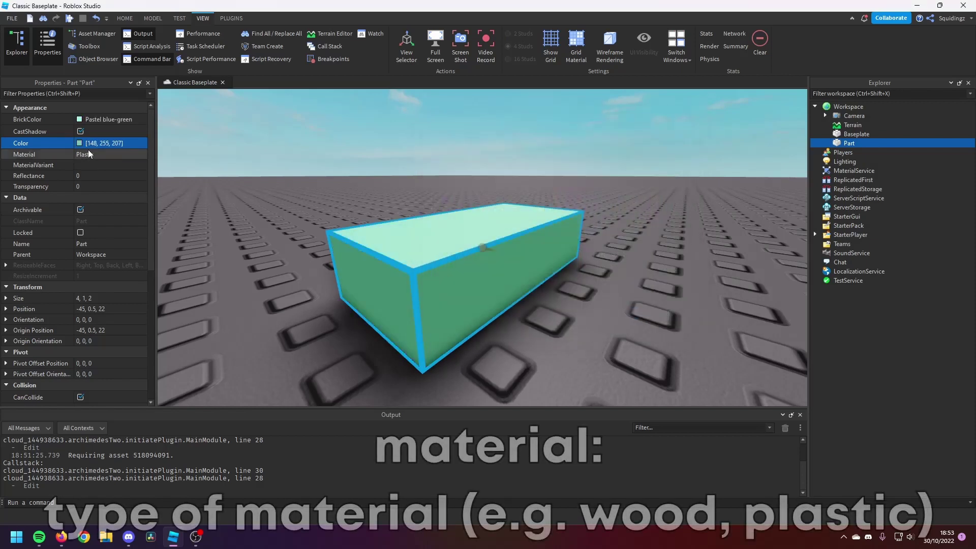
Try the Asphalt and Basalt materials on the part.
{"action": "left_click", "coordinate": [91, 152]}
{"action": "left_click", "coordinate": [105, 153]}
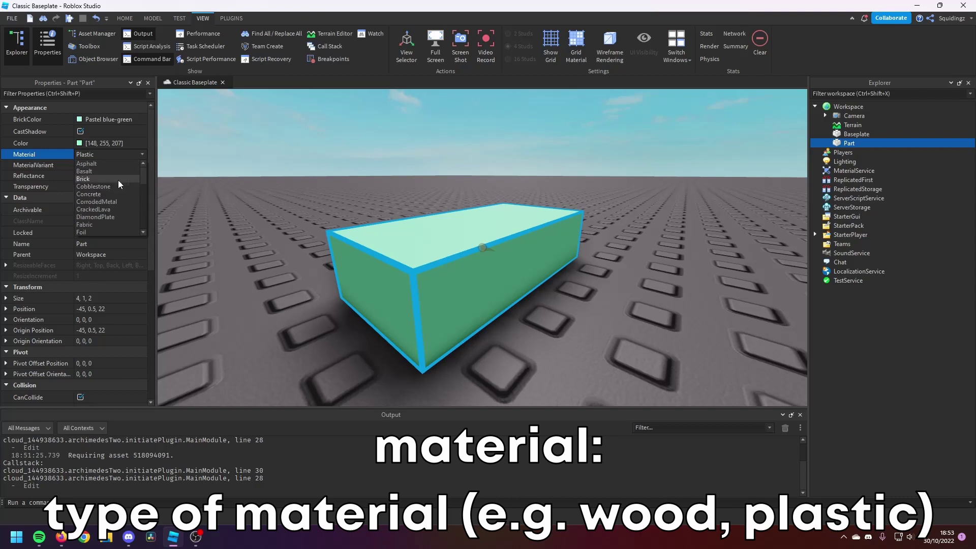
{"action": "left_click", "coordinate": [86, 164]}
{"action": "left_click", "coordinate": [139, 154]}
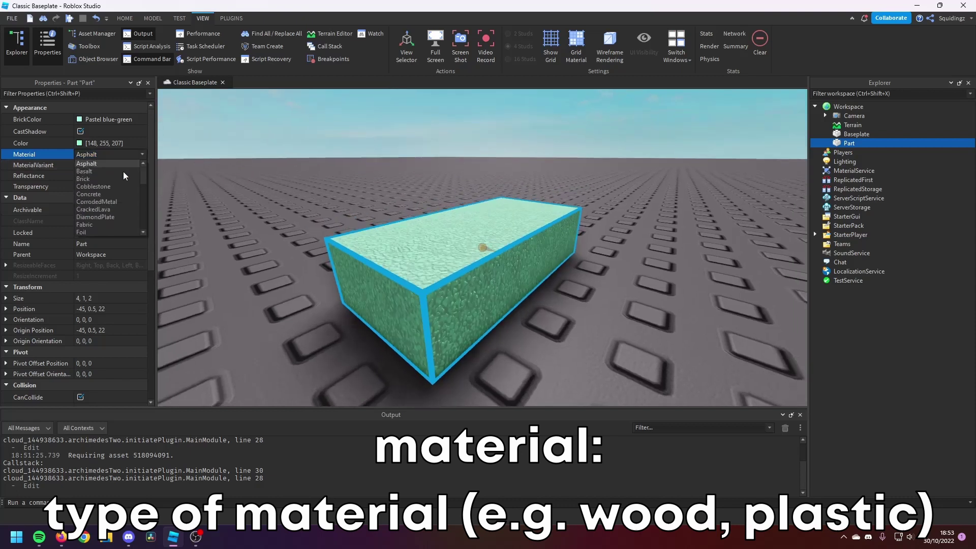
{"action": "left_click", "coordinate": [94, 171]}
Set the part's Material to Slate and view the resulting surface.
{"action": "left_click", "coordinate": [98, 154]}
{"action": "scroll", "coordinate": [98, 202], "scroll_direction": "down", "scroll_amount": 1}
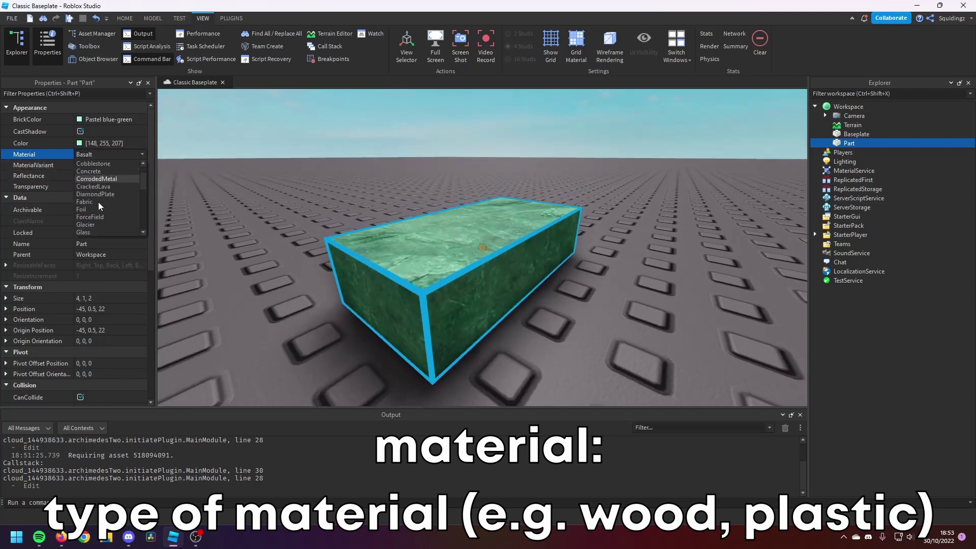
{"action": "scroll", "coordinate": [99, 198], "scroll_direction": "down", "scroll_amount": 5}
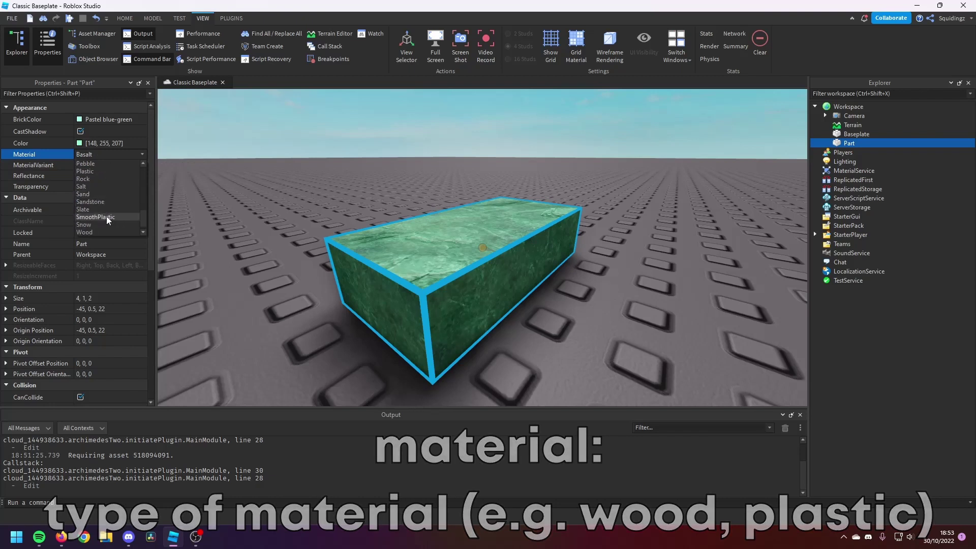
{"action": "left_click", "coordinate": [106, 215]}
{"action": "right_click_drag", "start_coordinate": [503, 176], "coordinate": [503, 175]}
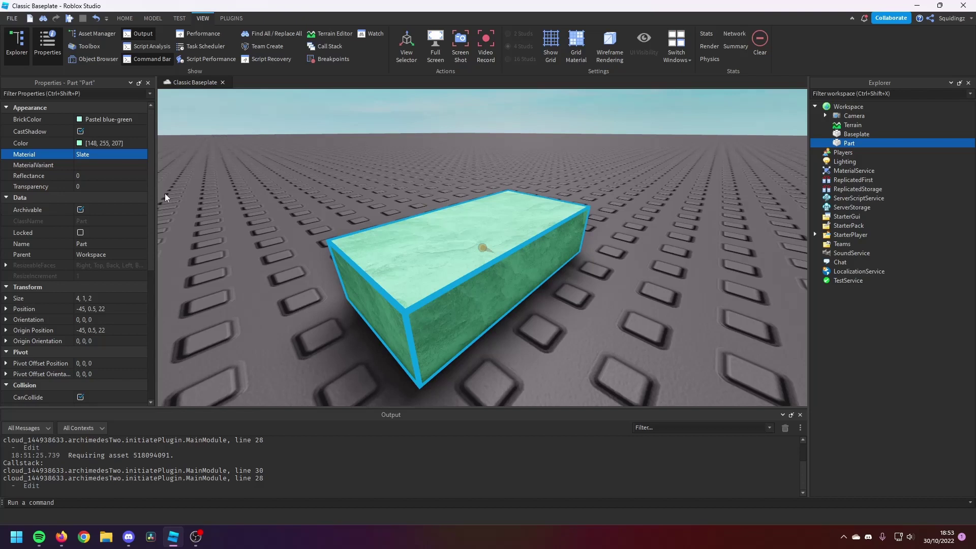
Check the part's MaterialVariant property for available options.
{"action": "left_click", "coordinate": [98, 163]}
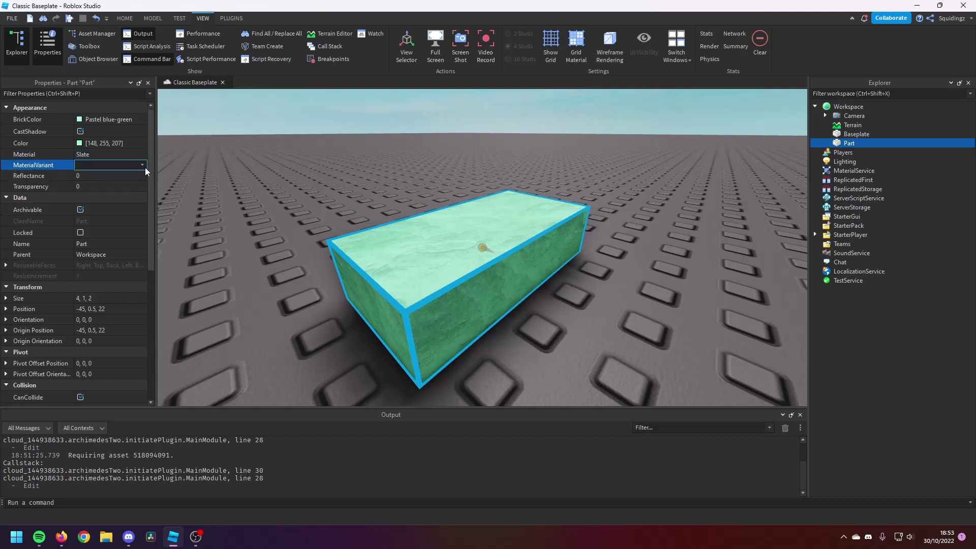
{"action": "left_click", "coordinate": [142, 166]}
{"action": "left_click", "coordinate": [102, 175]}
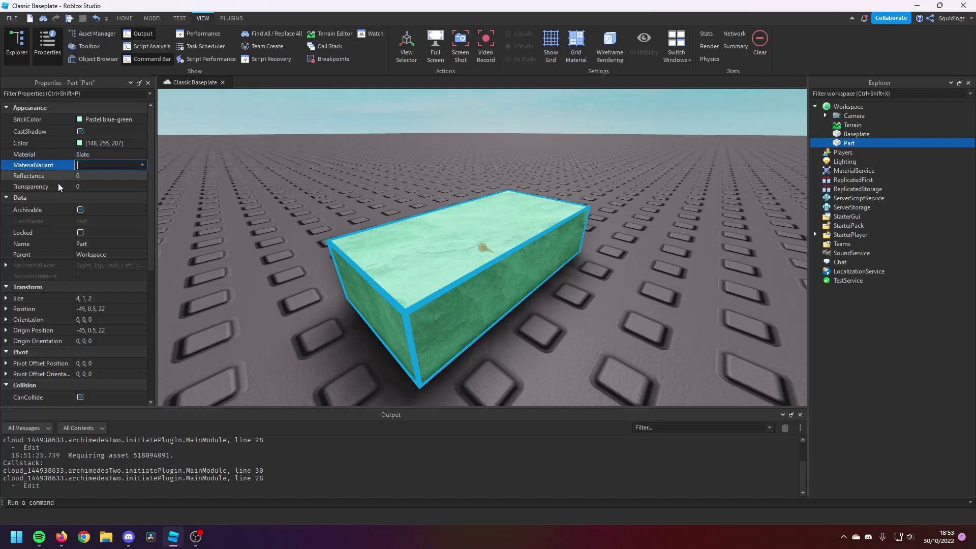
Try Reflectance values of 0.5 and 9 on the part, and return it to 0.
{"action": "left_click", "coordinate": [92, 176]}
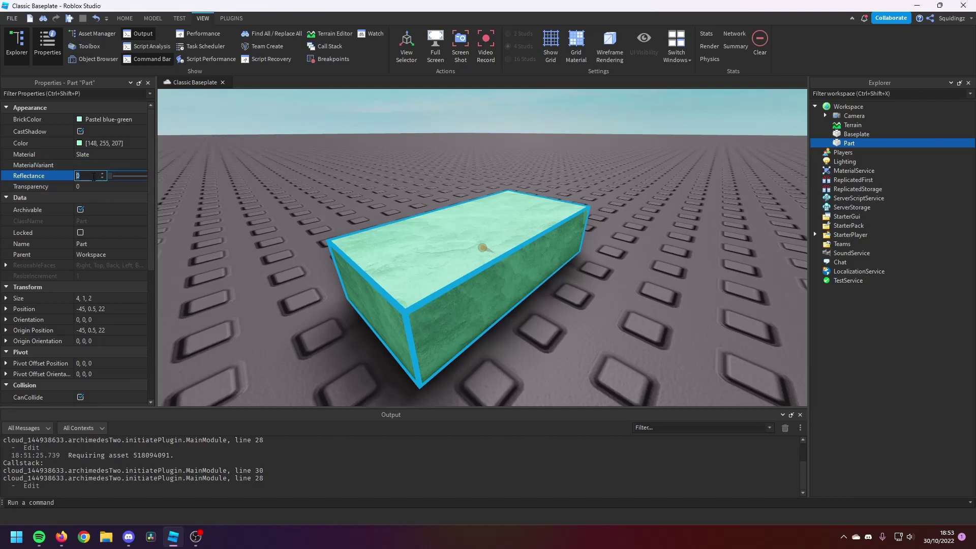
{"action": "type", "text": "0.5"}
{"action": "key", "text": "Return"}
{"action": "right_click_drag", "start_coordinate": [377, 142], "coordinate": [406, 210]}
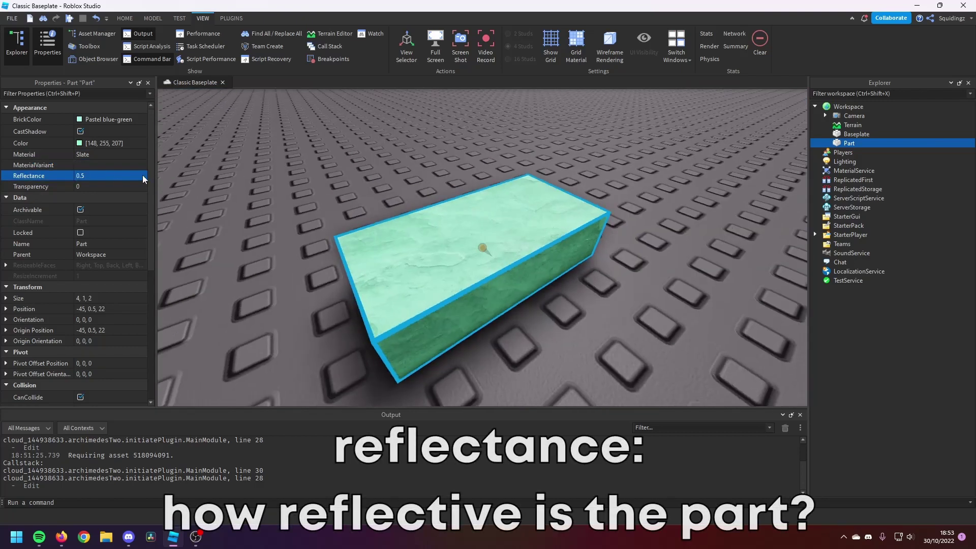
{"action": "left_click", "coordinate": [104, 176]}
{"action": "type", "text": "9"}
{"action": "key", "text": "Return"}
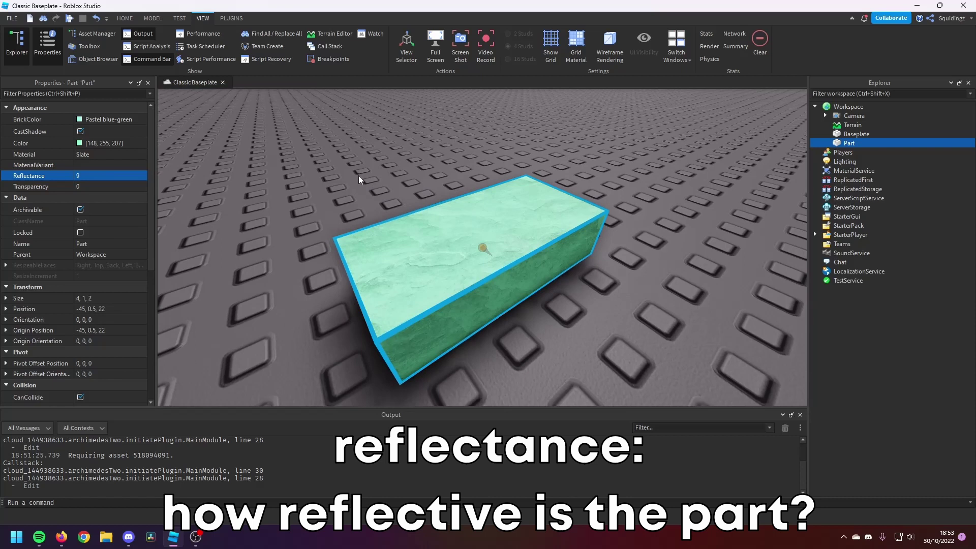
{"action": "left_click", "coordinate": [91, 176]}
{"action": "left_click_drag", "start_coordinate": [141, 176], "coordinate": [125, 177]}
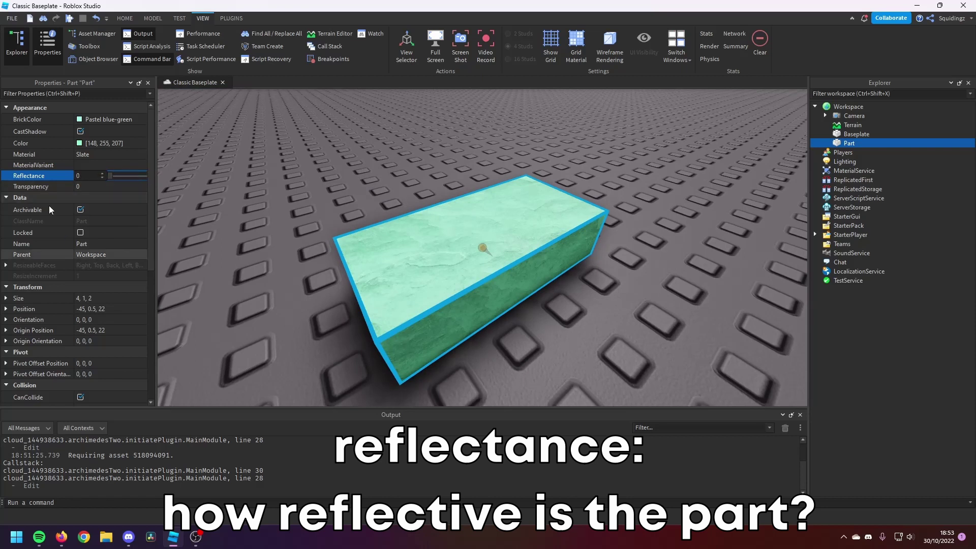
Set the part's Transparency to 0.5 and view the see-through block against the sky.
{"action": "left_click", "coordinate": [40, 187]}
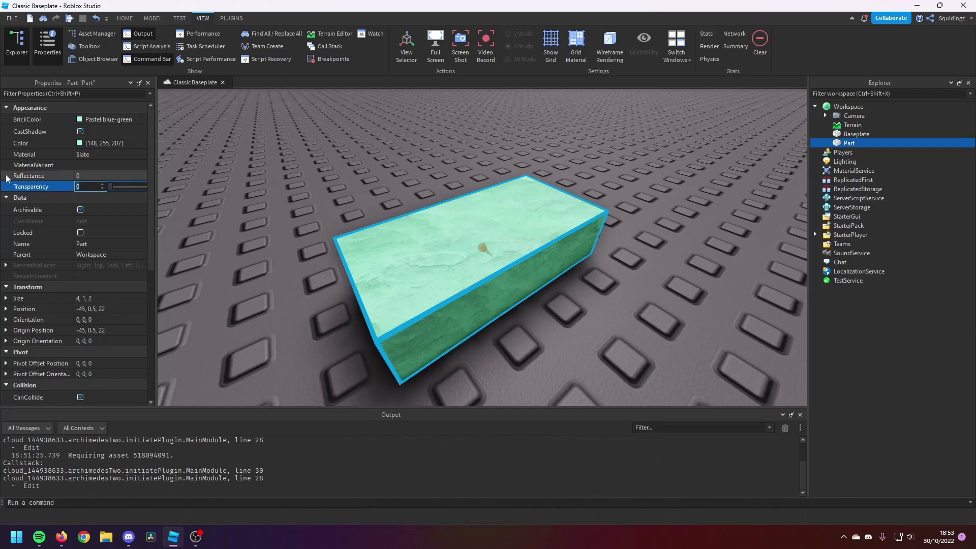
{"action": "type", "text": "0.5"}
{"action": "key", "text": "Return"}
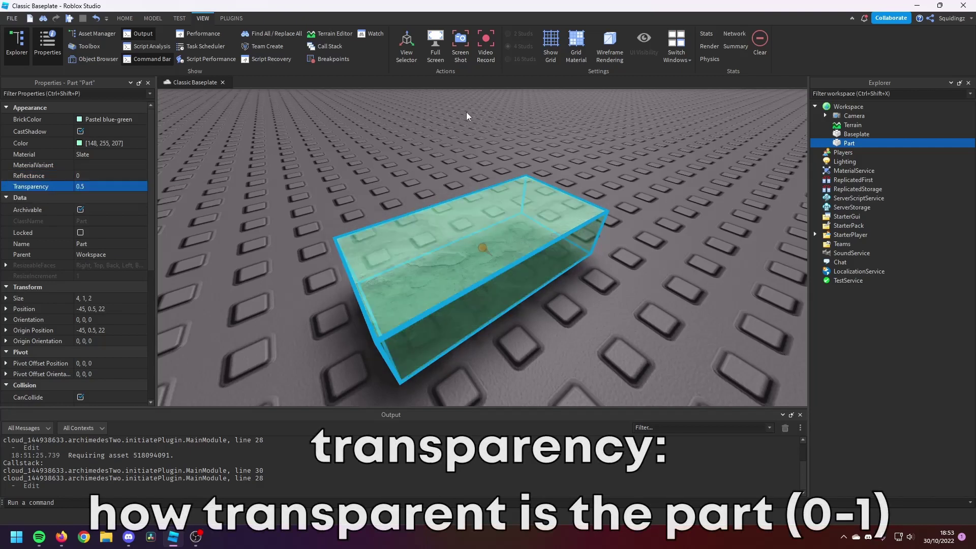
{"action": "right_click_drag", "start_coordinate": [467, 112], "coordinate": [198, 160]}
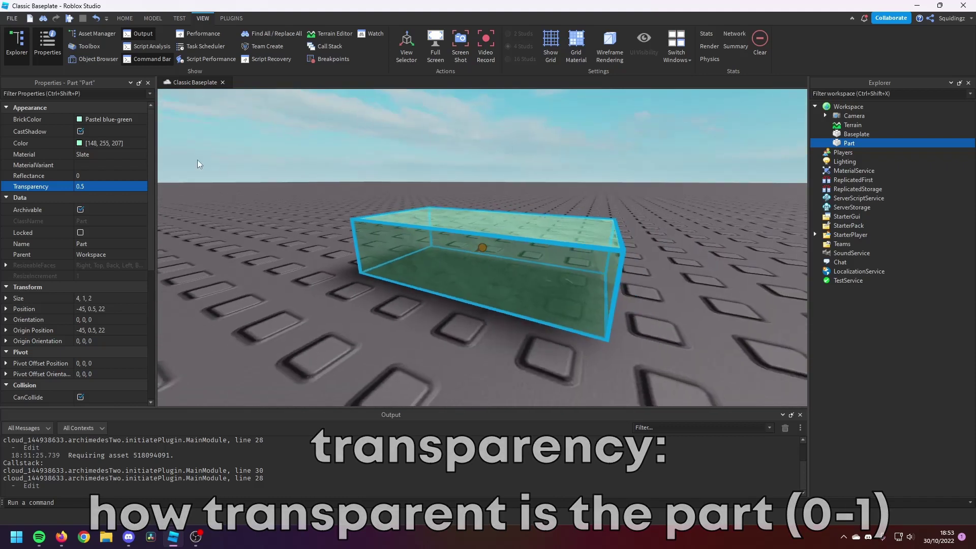
Lock the part to test whether it can be selected in the viewport, and unlock it again.
{"action": "left_click", "coordinate": [81, 233]}
{"action": "left_click", "coordinate": [244, 218]}
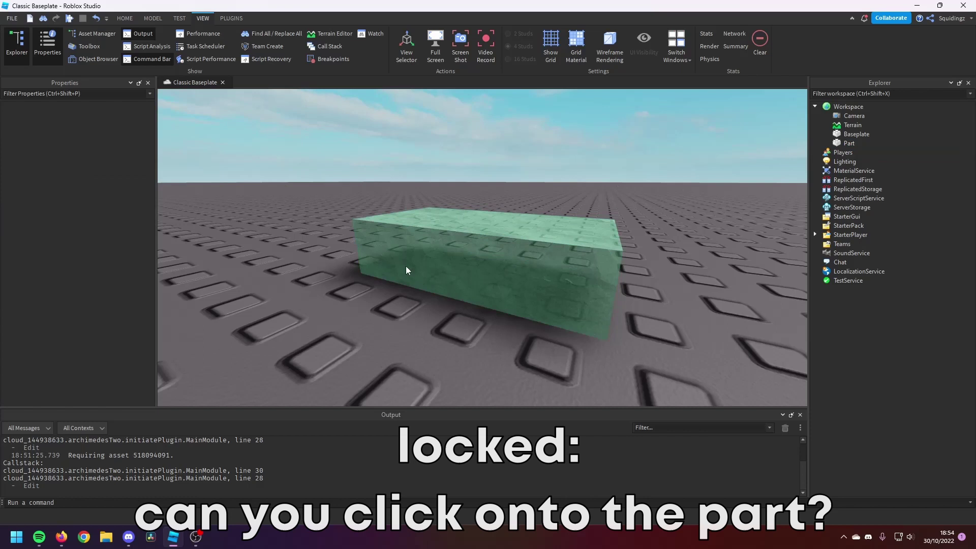
{"action": "left_click", "coordinate": [846, 142]}
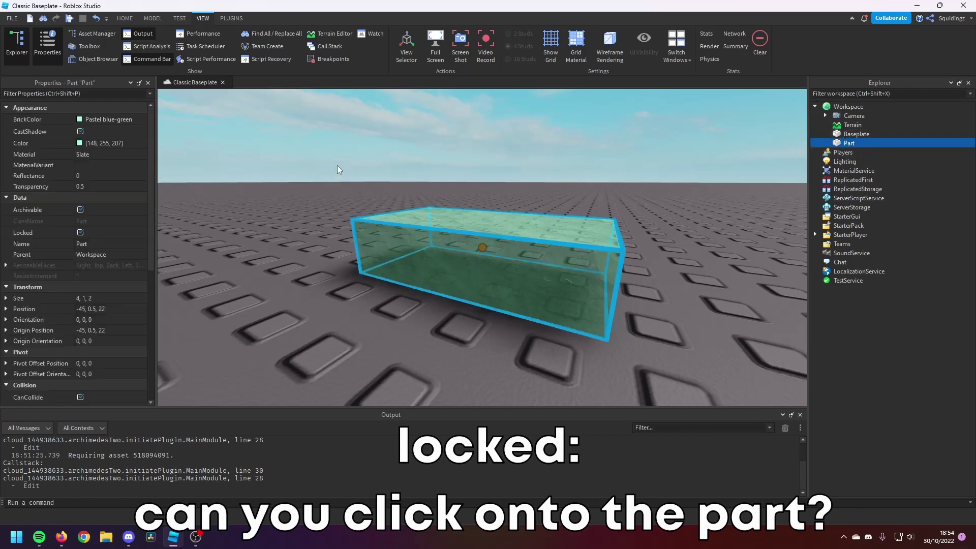
{"action": "left_click", "coordinate": [80, 232]}
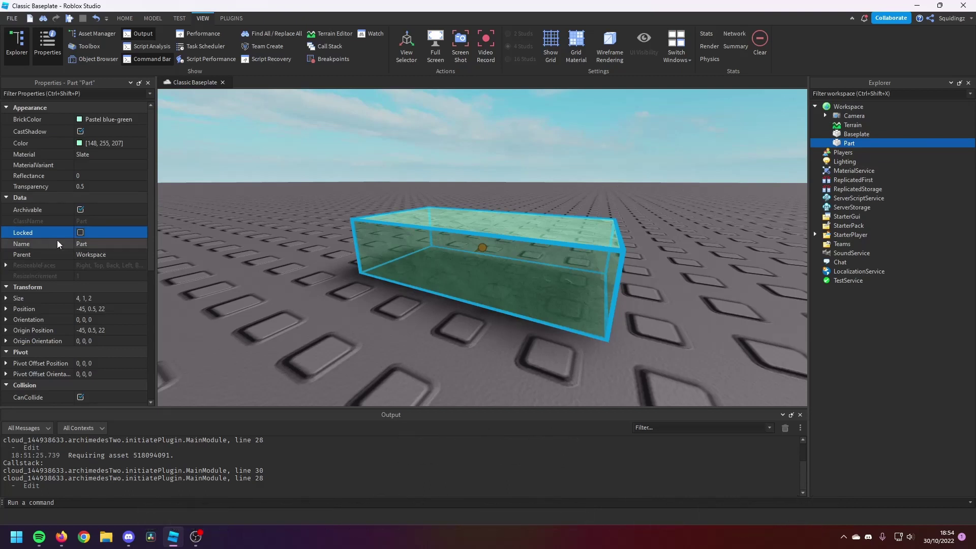
Rename the part to "my cool part".
{"action": "left_click", "coordinate": [87, 243]}
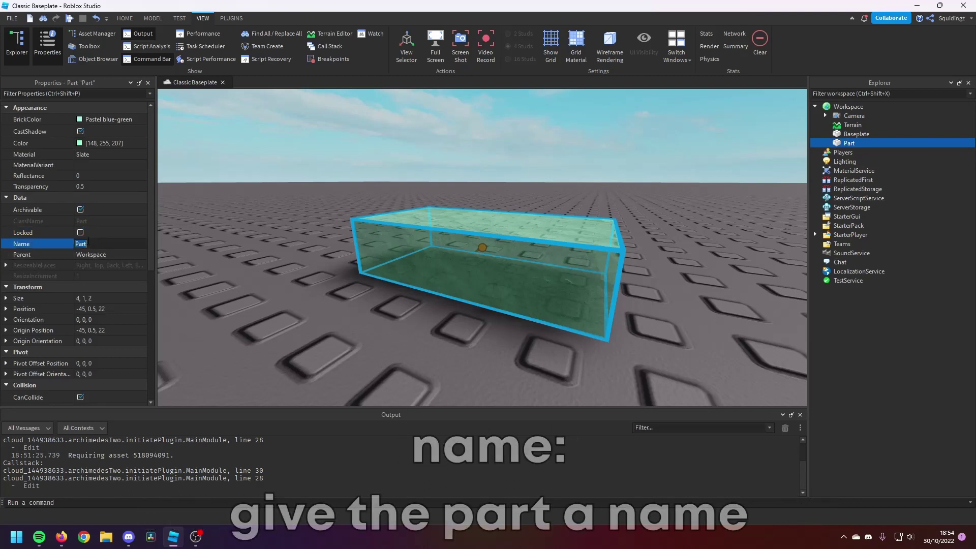
{"action": "type", "text": "my cool p"}
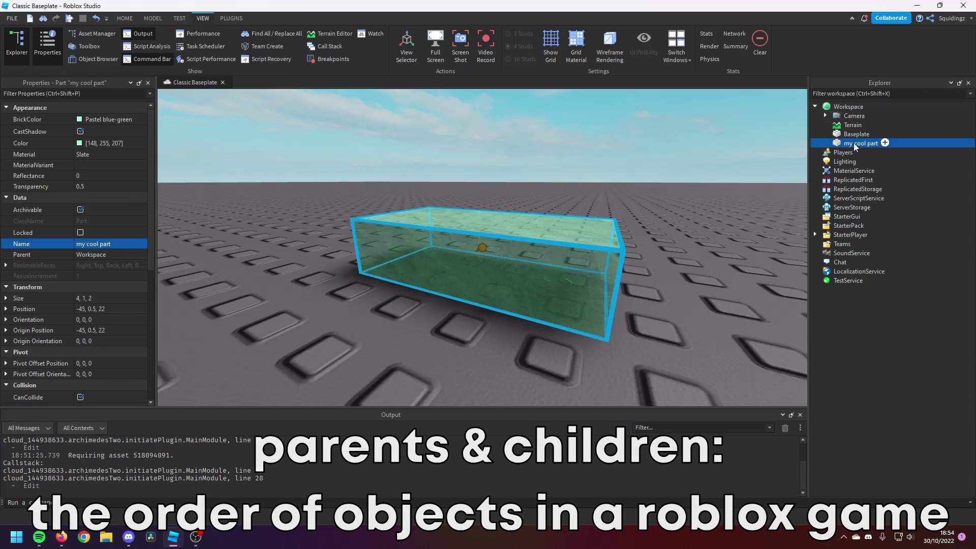
Parent "my cool part" to Baseplate, inspect both objects, and move the part back under Workspace.
{"action": "mouse_move", "coordinate": [859, 144]}
{"action": "left_mouse_down"}
{"action": "mouse_move", "coordinate": [903, 148]}
{"action": "mouse_move", "coordinate": [862, 145]}
{"action": "mouse_move", "coordinate": [870, 134]}
{"action": "left_mouse_up"}
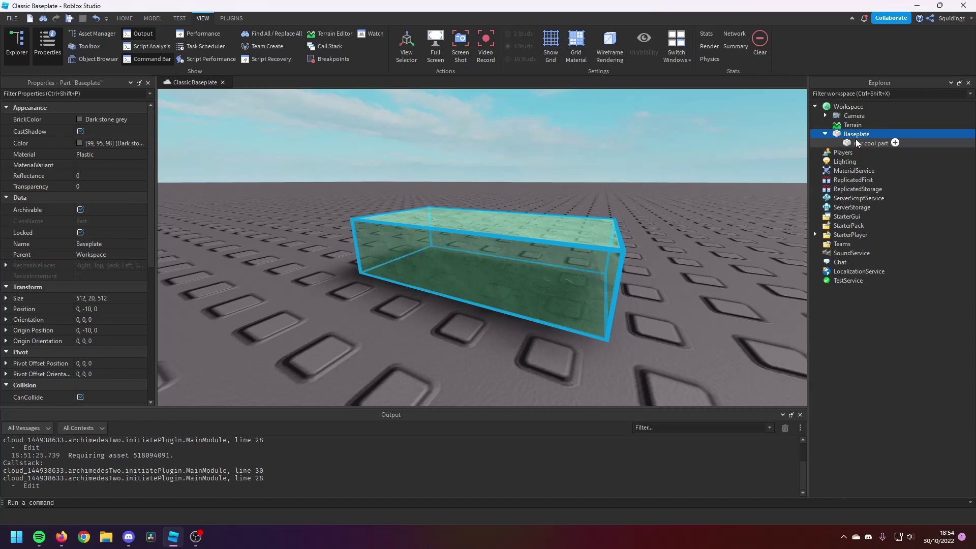
{"action": "left_click", "coordinate": [856, 135]}
{"action": "left_click", "coordinate": [859, 145]}
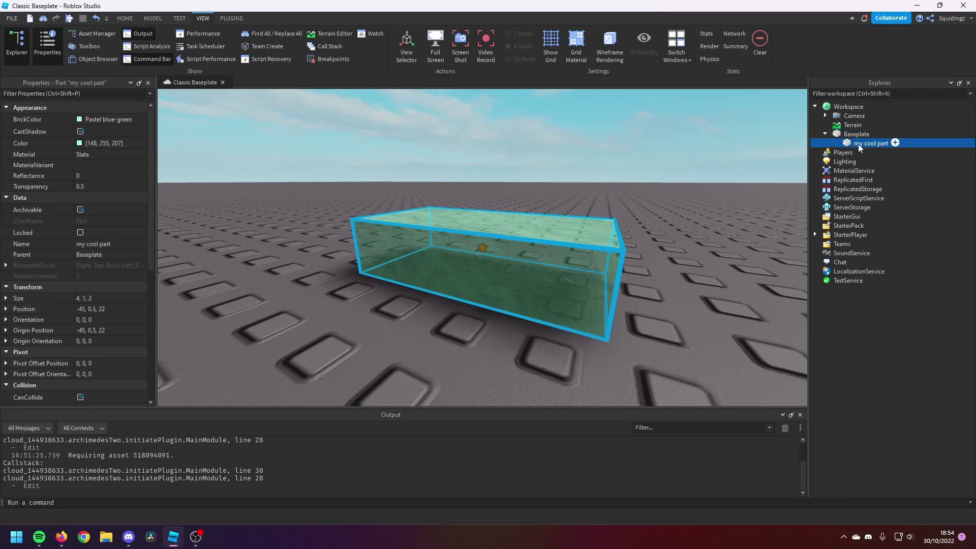
{"action": "left_click_drag", "start_coordinate": [854, 145], "coordinate": [853, 112]}
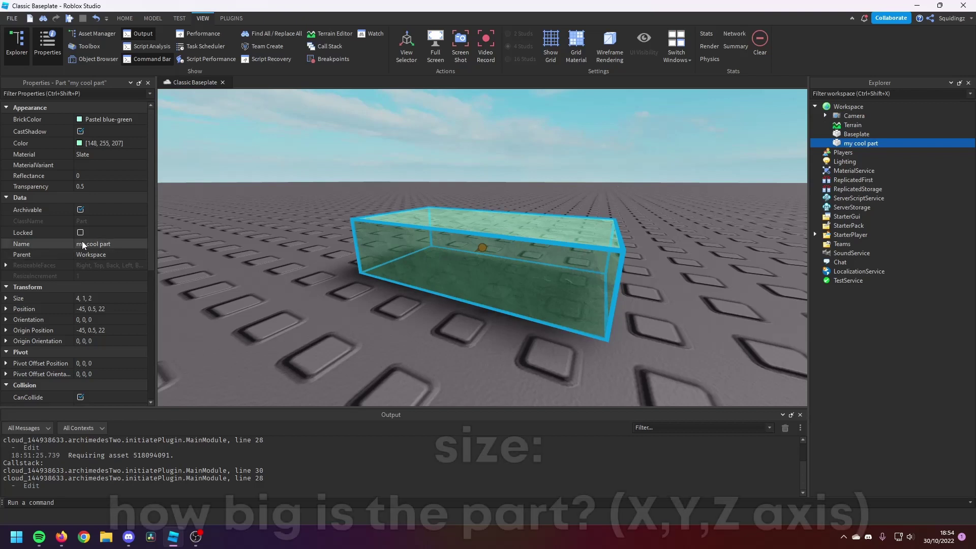
Try a Size of 4, 1, 4 on the part and inspect its shape from above.
{"action": "scroll", "coordinate": [87, 244], "scroll_direction": "down", "scroll_amount": 1}
{"action": "right_click_drag", "start_coordinate": [475, 229], "coordinate": [476, 225]}
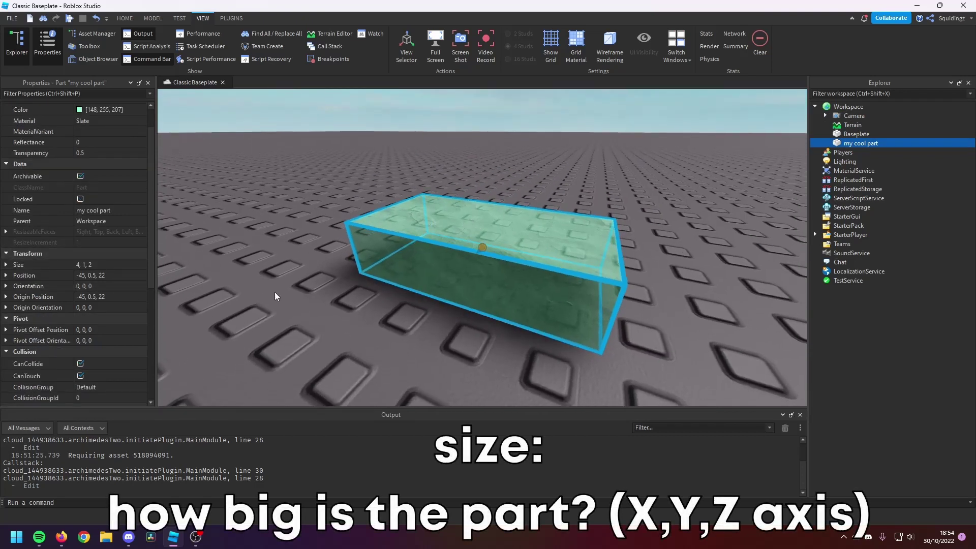
{"action": "left_click", "coordinate": [112, 264]}
{"action": "type", "text": "4, 1, 4"}
{"action": "key", "text": "Return"}
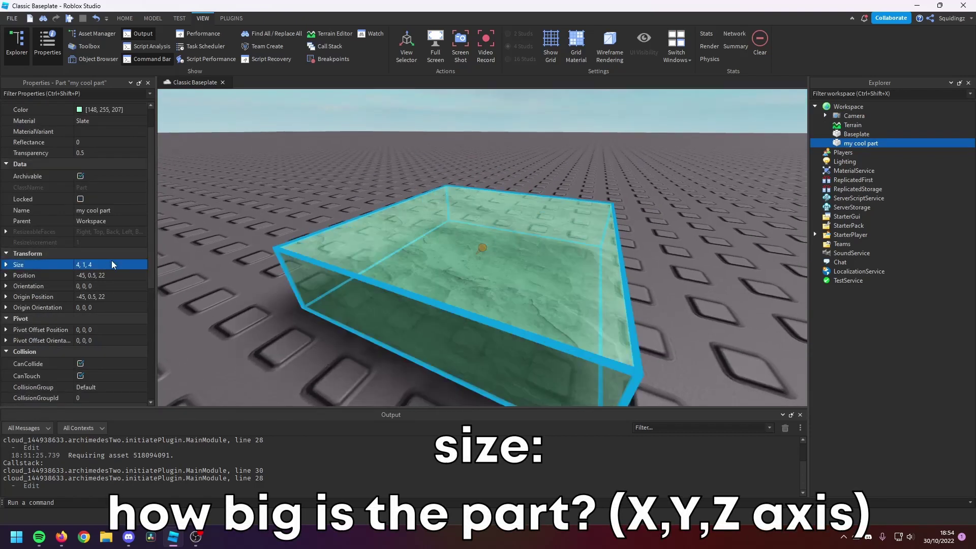
{"action": "right_click_drag", "start_coordinate": [434, 230], "coordinate": [436, 237]}
{"action": "scroll", "coordinate": [435, 238], "scroll_direction": "down", "scroll_amount": 6}
{"action": "scroll", "coordinate": [434, 234], "scroll_direction": "up", "scroll_amount": 6}
{"action": "scroll", "coordinate": [436, 237], "scroll_direction": "down", "scroll_amount": 5}
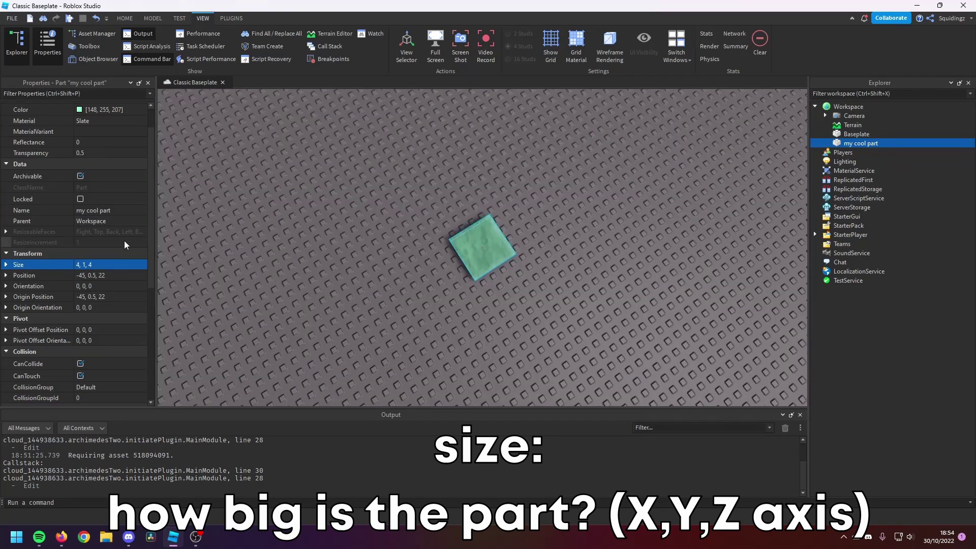
Set the part's Size to 4, 4, 4 to make it a cube.
{"action": "left_click", "coordinate": [115, 266]}
{"action": "type", "text": "4,4,4"}
{"action": "key", "text": "Return"}
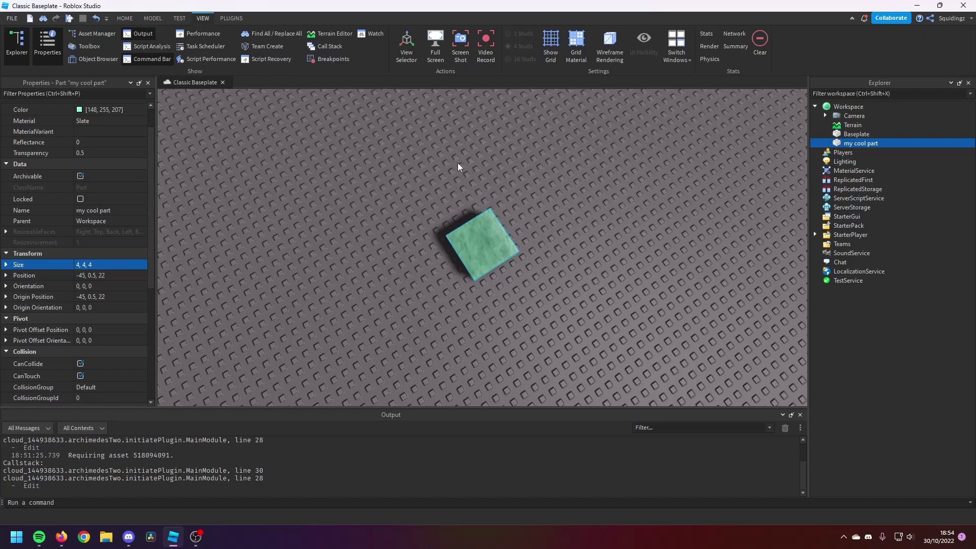
Move the cube up above the baseplate and along the X axis to Position -44, 3.5, 22.
{"action": "right_click_drag", "start_coordinate": [470, 161], "coordinate": [472, 160]}
{"action": "key", "text": "ctrl+2"}
{"action": "left_click_drag", "start_coordinate": [481, 204], "coordinate": [486, 167]}
{"action": "right_click_drag", "start_coordinate": [486, 167], "coordinate": [487, 167]}
{"action": "key", "text": "f"}
{"action": "scroll", "coordinate": [487, 167], "scroll_direction": "up", "scroll_amount": 5}
{"action": "scroll", "coordinate": [487, 167], "scroll_direction": "down", "scroll_amount": 5}
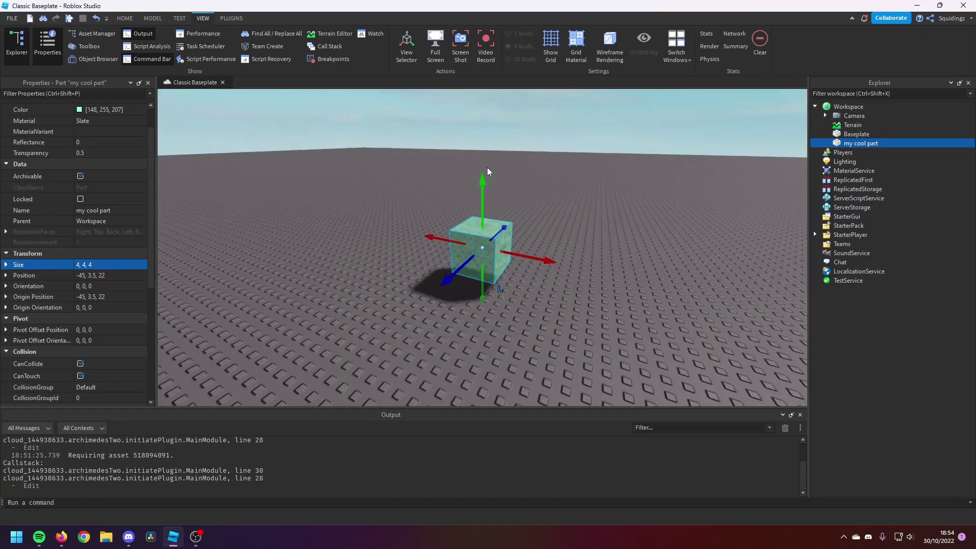
{"action": "scroll", "coordinate": [487, 172], "scroll_direction": "up", "scroll_amount": 4}
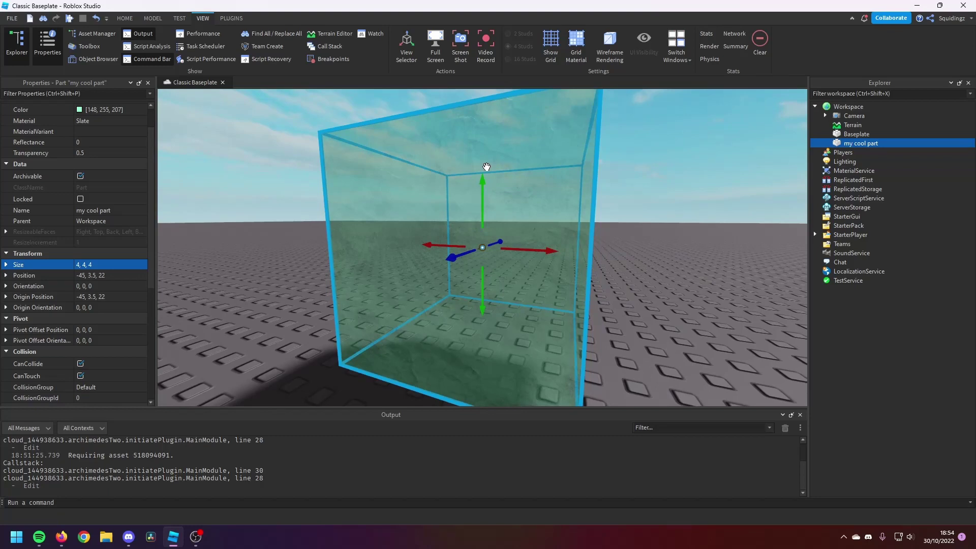
{"action": "scroll", "coordinate": [577, 263], "scroll_direction": "down", "scroll_amount": 5}
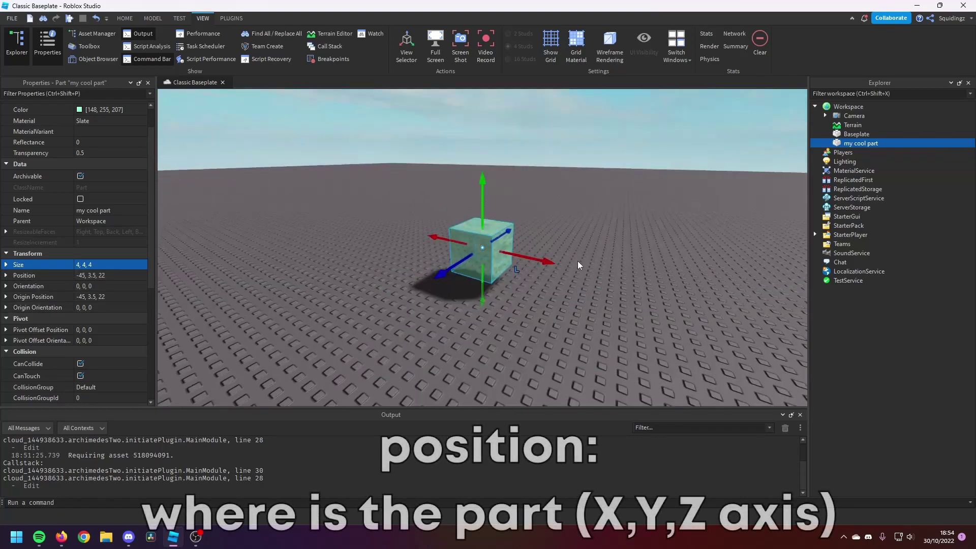
{"action": "mouse_move", "coordinate": [515, 260]}
{"action": "left_mouse_down"}
{"action": "mouse_move", "coordinate": [590, 294]}
{"action": "mouse_move", "coordinate": [408, 213]}
{"action": "mouse_move", "coordinate": [573, 261]}
{"action": "mouse_move", "coordinate": [539, 277]}
{"action": "mouse_move", "coordinate": [534, 265]}
{"action": "left_mouse_up"}
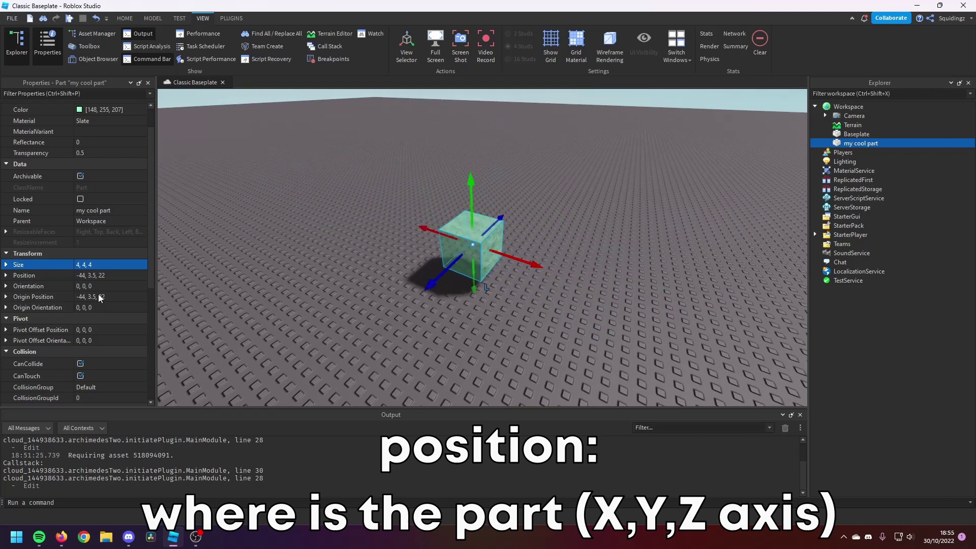
Expand the cube's Orientation values and rotate it freely about several axes to about -30, -170.26, 54.74.
{"action": "left_click", "coordinate": [6, 286]}
{"action": "left_click", "coordinate": [84, 286]}
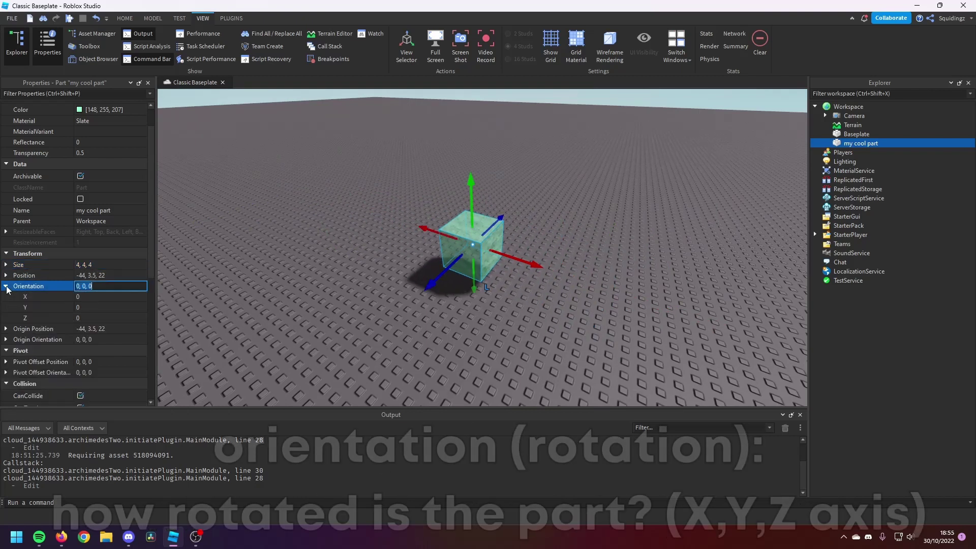
{"action": "key", "text": "ctrl+4"}
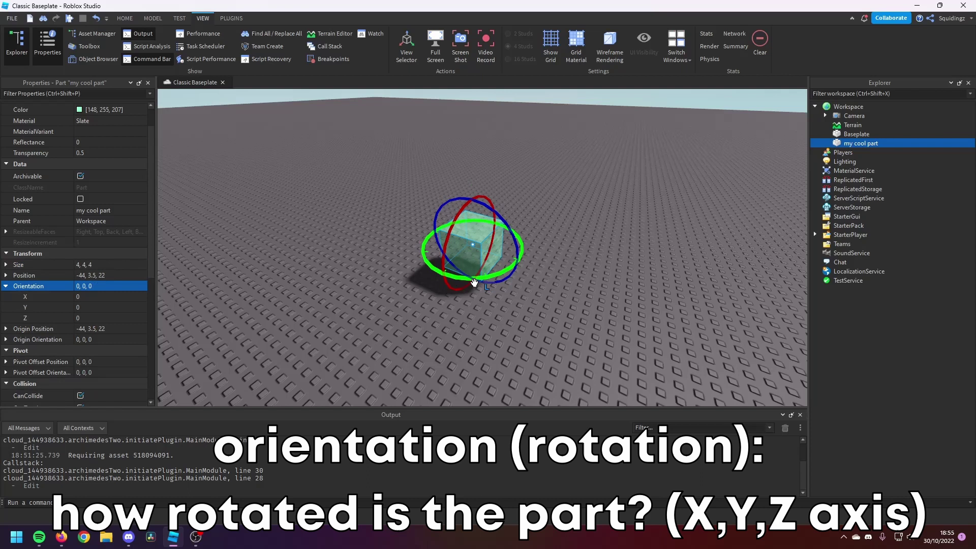
{"action": "left_click_drag", "start_coordinate": [525, 259], "coordinate": [501, 205]}
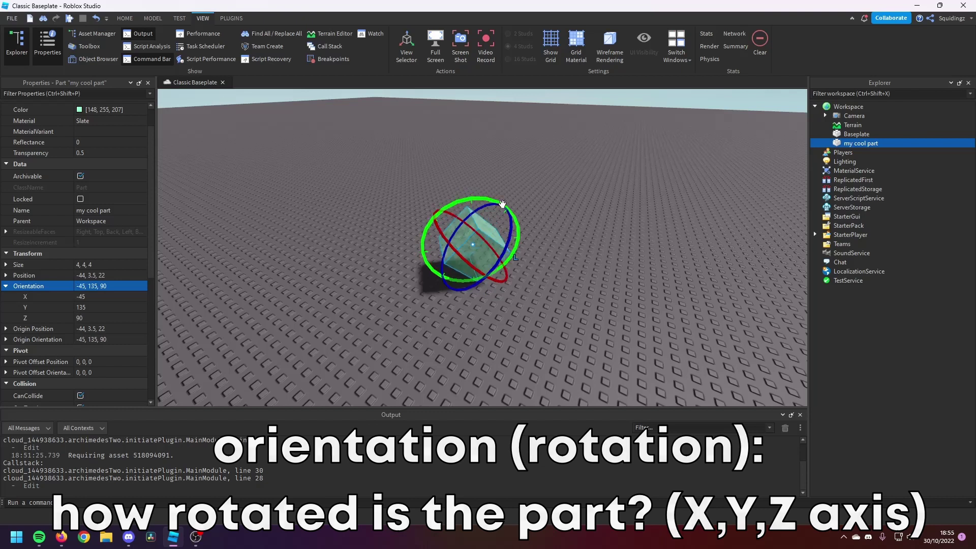
{"action": "left_click_drag", "start_coordinate": [474, 268], "coordinate": [478, 263]}
Undo the tilting rotations and turn the cube to Orientation 0, 90, 90.
{"action": "scroll", "coordinate": [38, 257], "scroll_direction": "down", "scroll_amount": 2}
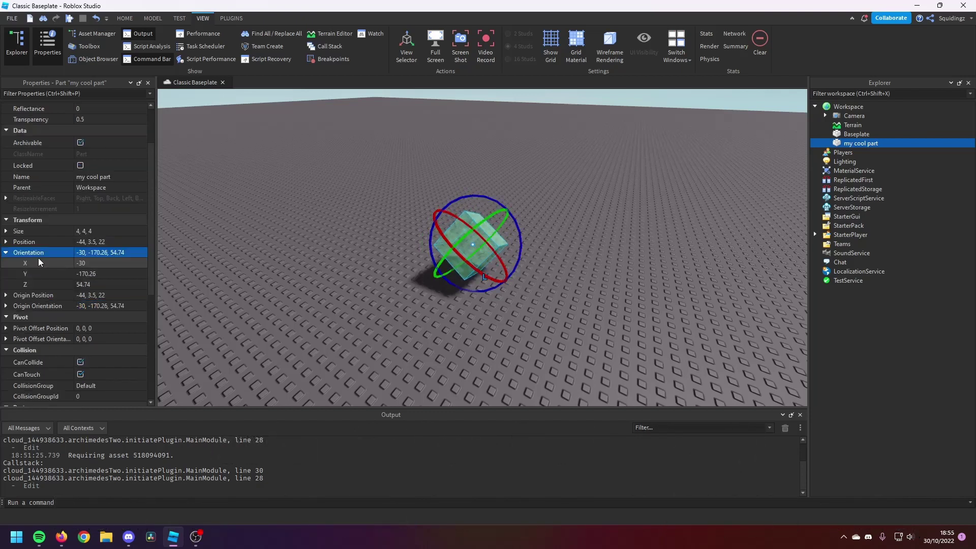
{"action": "scroll", "coordinate": [26, 285], "scroll_direction": "down", "scroll_amount": 1}
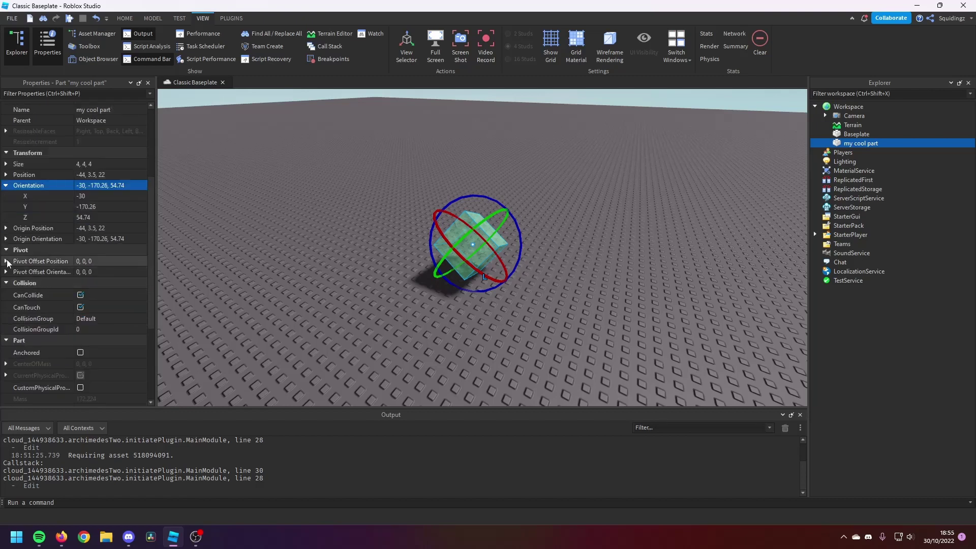
{"action": "key", "text": "ctrl+z"}
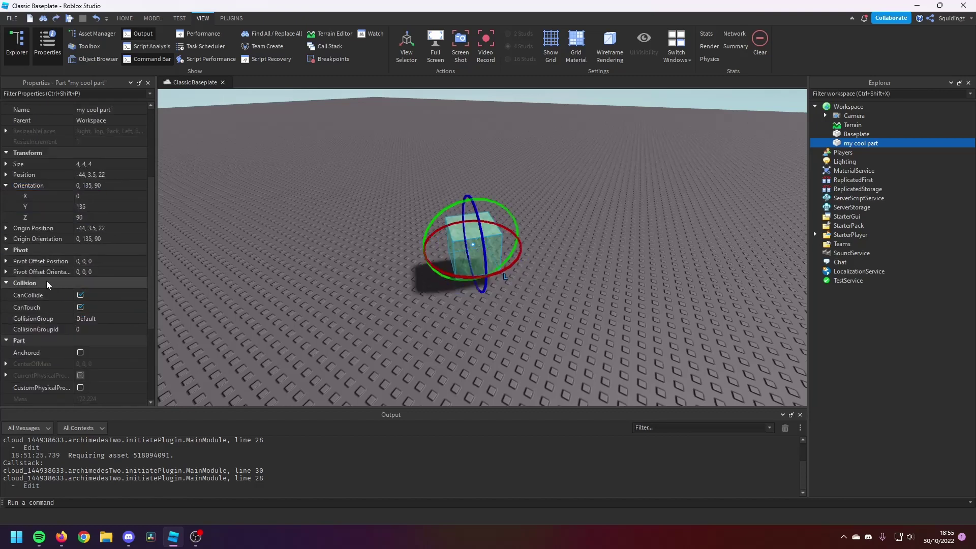
{"action": "right_click_drag", "start_coordinate": [437, 320], "coordinate": [479, 311]}
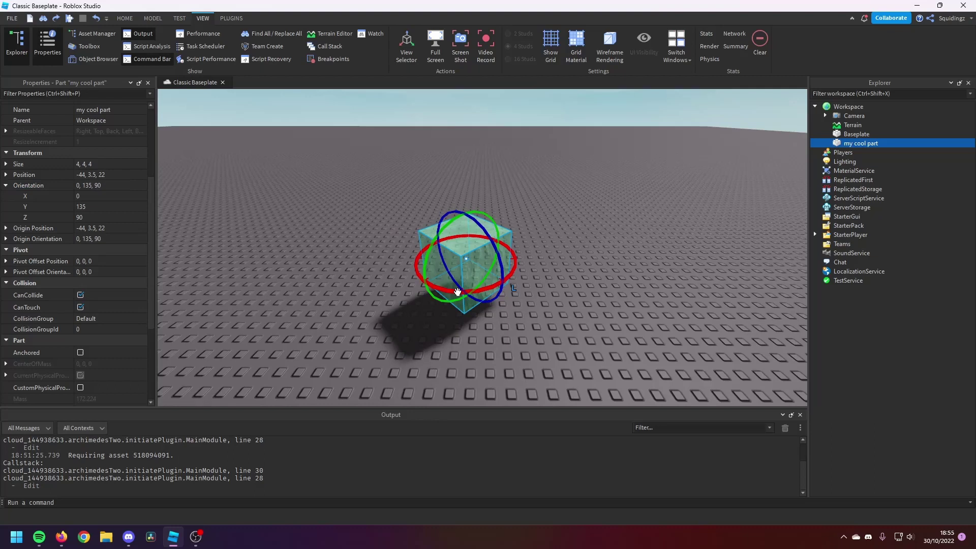
{"action": "left_click_drag", "start_coordinate": [456, 288], "coordinate": [421, 284]}
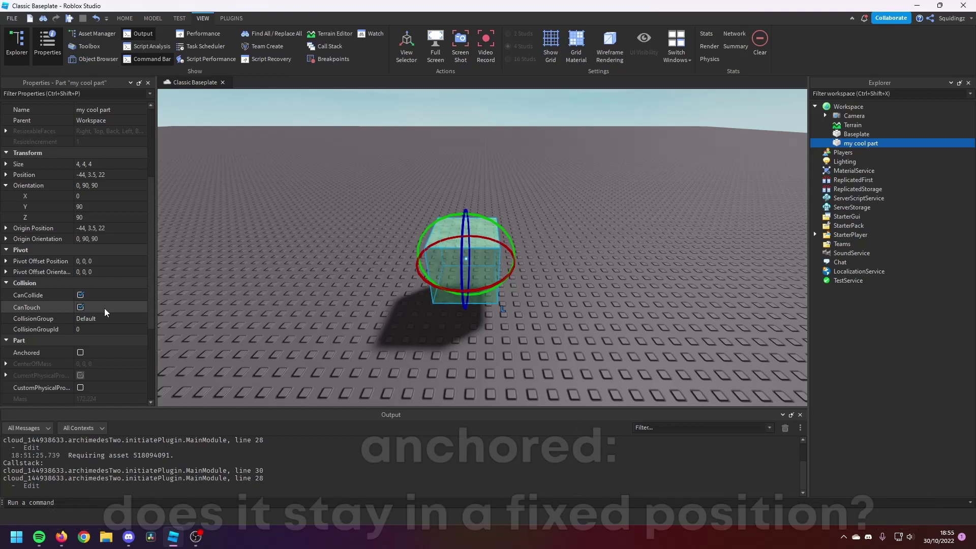
Review the part's Collision and Part properties, try the Ball shape, and return Shape to Block.
{"action": "scroll", "coordinate": [94, 331], "scroll_direction": "down", "scroll_amount": 1}
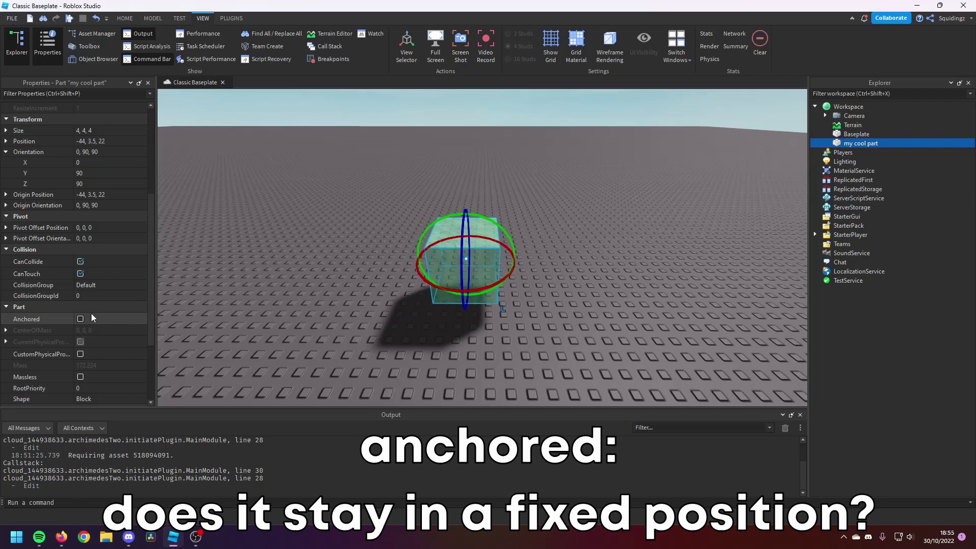
{"action": "scroll", "coordinate": [92, 313], "scroll_direction": "down", "scroll_amount": 1}
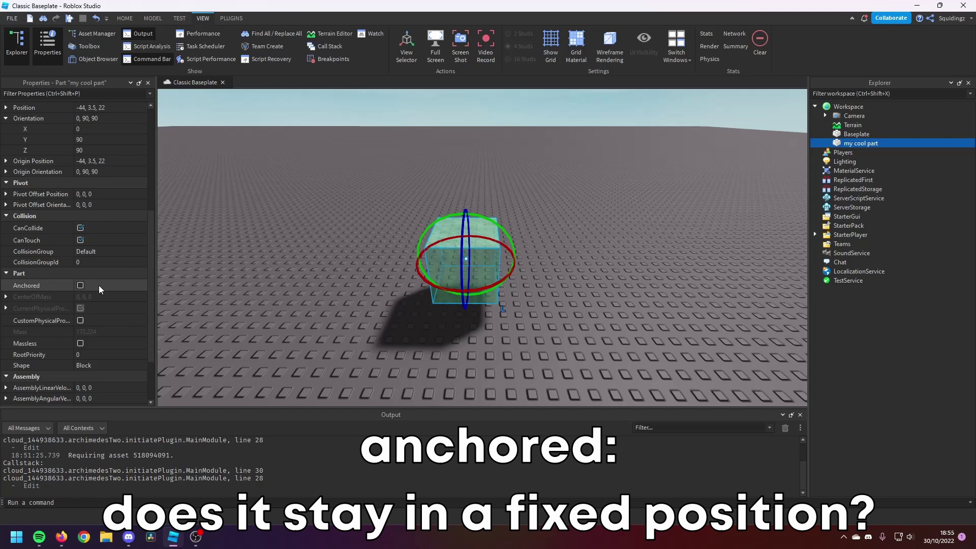
{"action": "scroll", "coordinate": [99, 286], "scroll_direction": "down", "scroll_amount": 1}
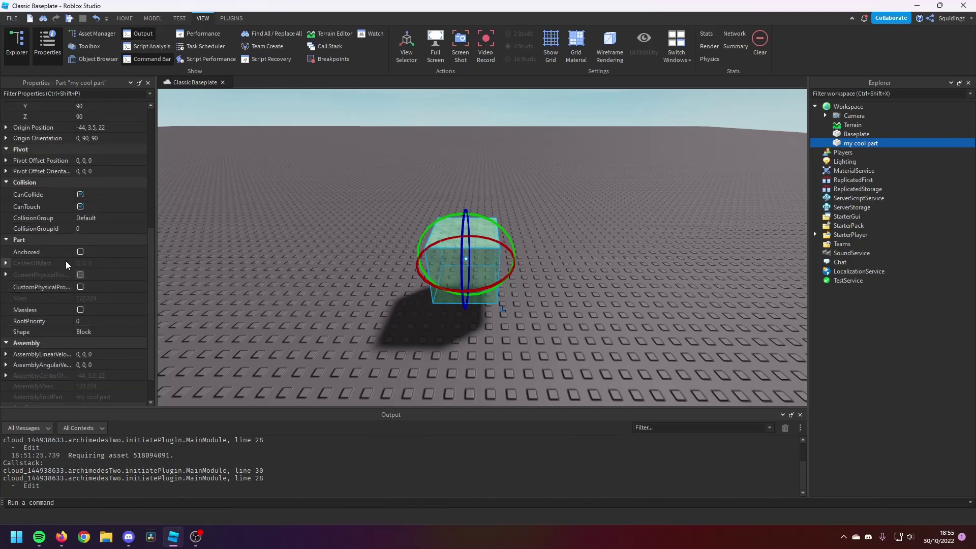
{"action": "left_click", "coordinate": [89, 312]}
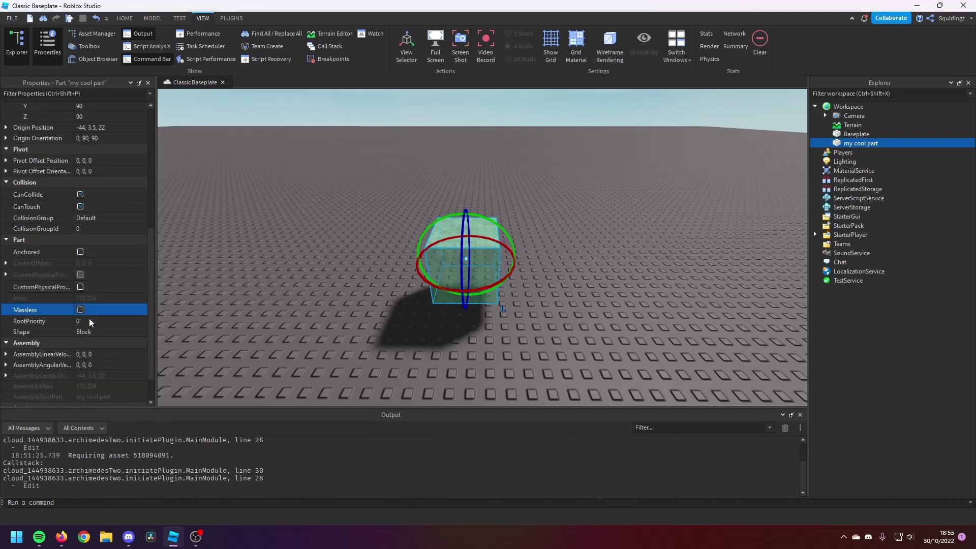
{"action": "scroll", "coordinate": [89, 318], "scroll_direction": "down", "scroll_amount": 1}
{"action": "left_click", "coordinate": [94, 298]}
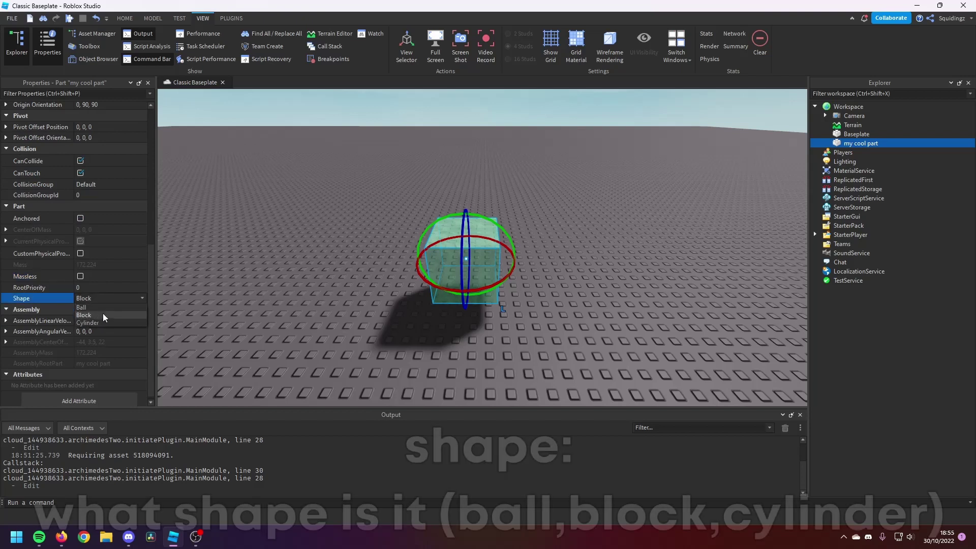
{"action": "left_click", "coordinate": [89, 307]}
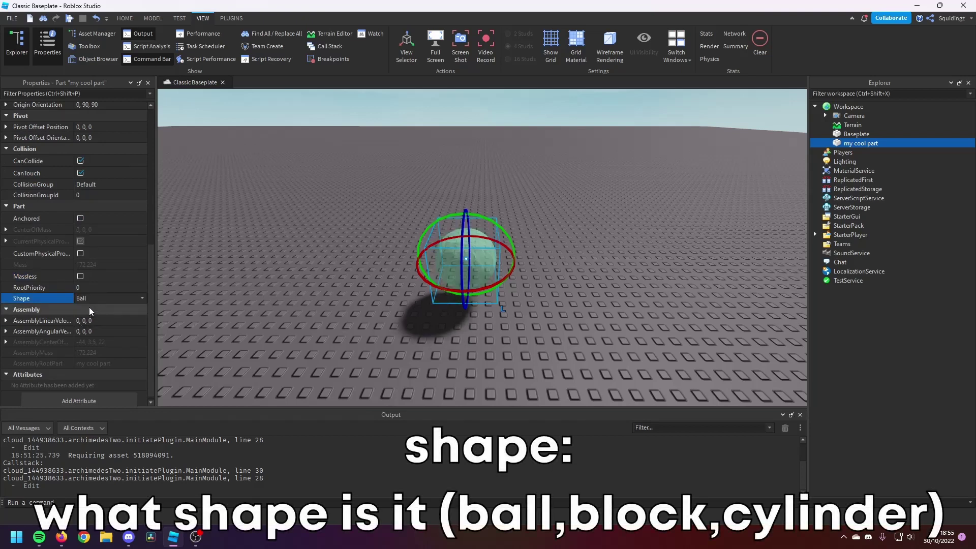
{"action": "left_click", "coordinate": [99, 295]}
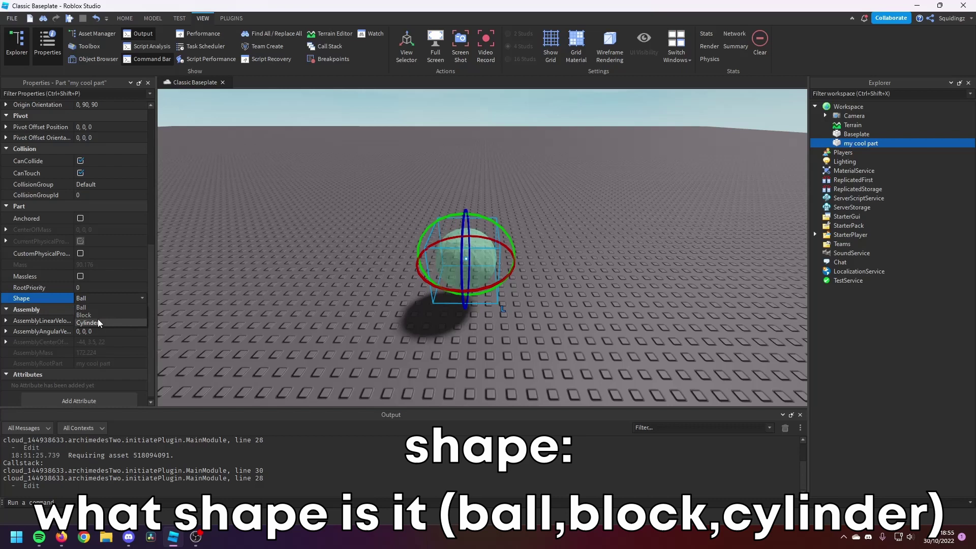
{"action": "left_click", "coordinate": [98, 316]}
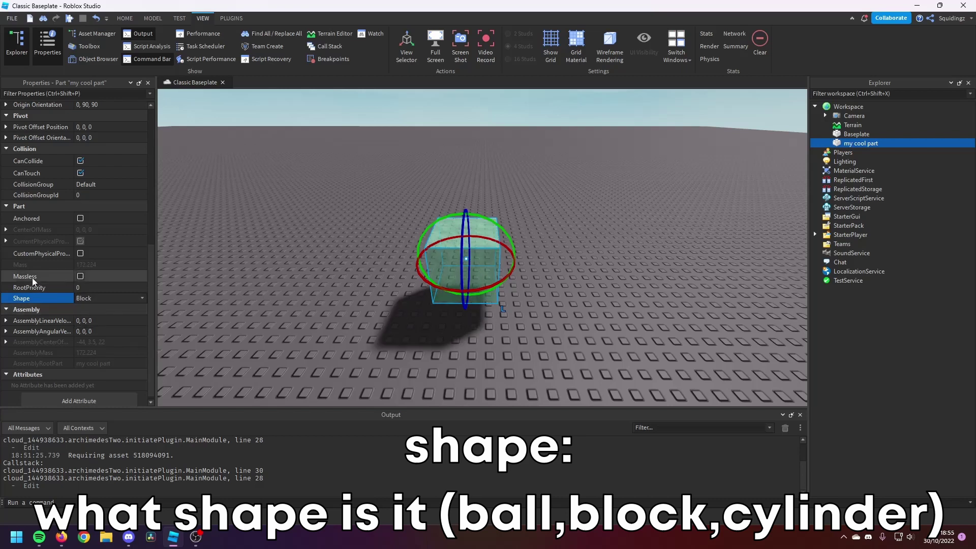
Switch the part's Shape to Ball once more and restore it to Block.
{"action": "left_click", "coordinate": [102, 298]}
{"action": "left_click", "coordinate": [60, 308]}
{"action": "scroll", "coordinate": [96, 291], "scroll_direction": "up", "scroll_amount": 8}
{"action": "scroll", "coordinate": [96, 295], "scroll_direction": "down", "scroll_amount": 8}
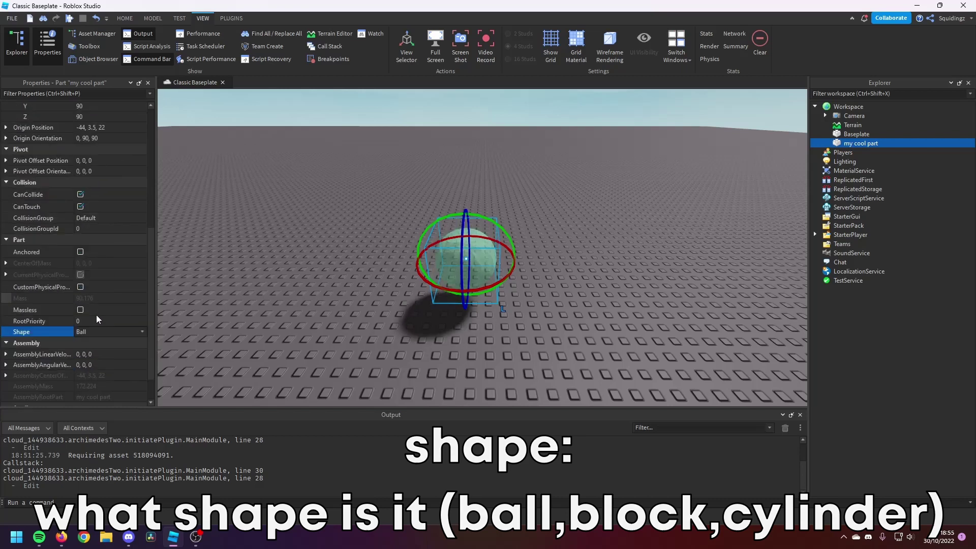
{"action": "left_click", "coordinate": [90, 298]}
{"action": "left_click", "coordinate": [99, 316]}
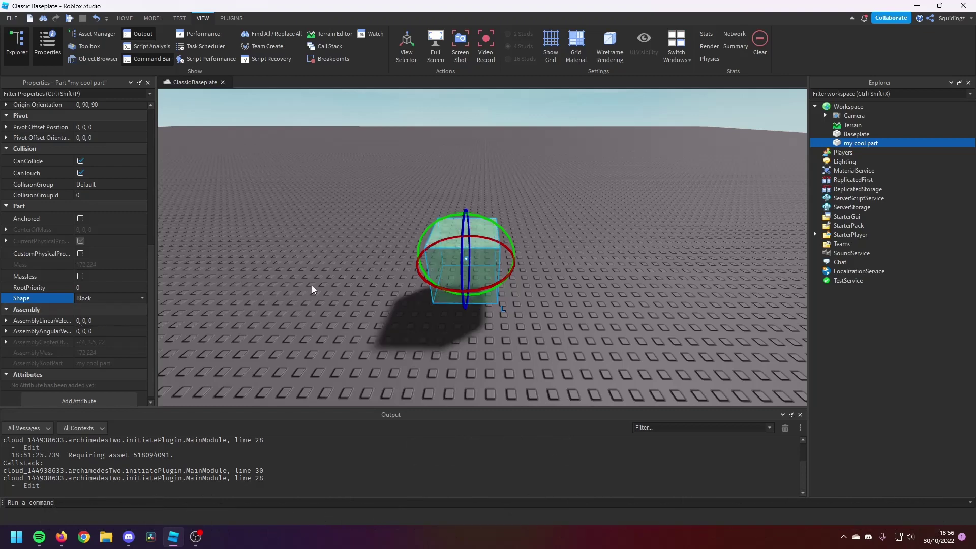
Move the cube straight up above the baseplate to Position -44, 19.5, 22 and deselect it.
{"action": "left_click", "coordinate": [558, 248]}
{"action": "key", "text": "w"}
{"action": "right_click_drag", "start_coordinate": [560, 248], "coordinate": [497, 248]}
{"action": "left_click", "coordinate": [560, 249]}
{"action": "key", "text": "ctrl+2"}
{"action": "key", "text": "w"}
{"action": "key", "text": "f"}
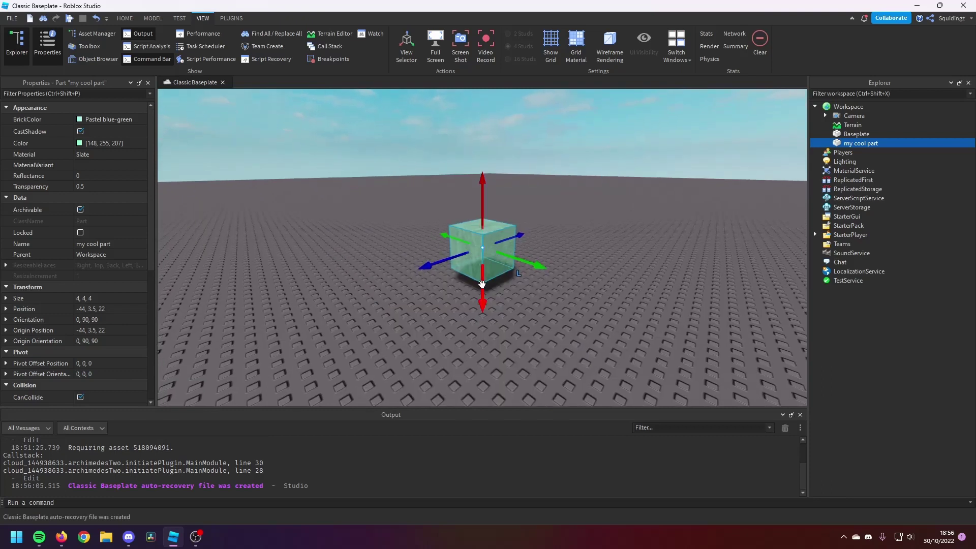
{"action": "right_click_drag", "start_coordinate": [503, 293], "coordinate": [503, 293]}
{"action": "scroll", "coordinate": [124, 327], "scroll_direction": "down", "scroll_amount": 2}
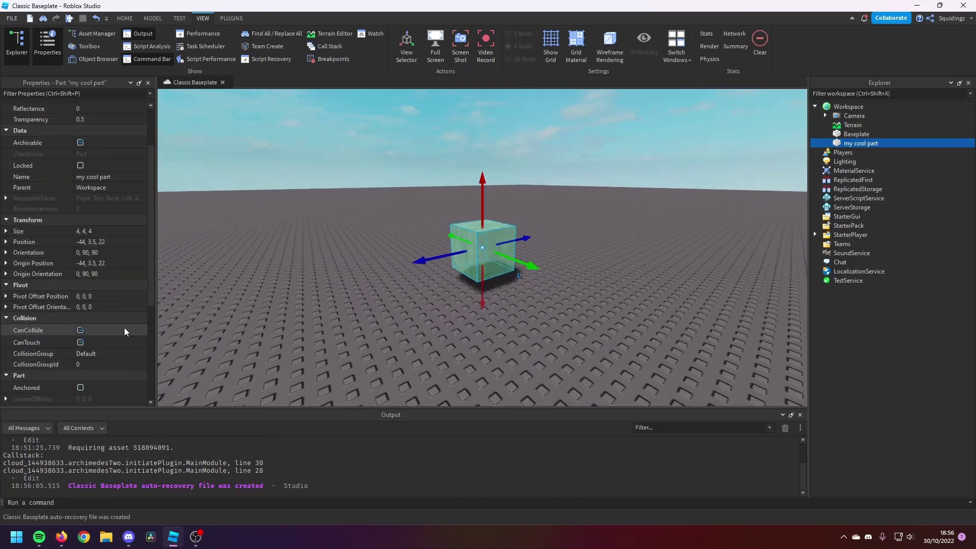
{"action": "scroll", "coordinate": [93, 318], "scroll_direction": "down", "scroll_amount": 2}
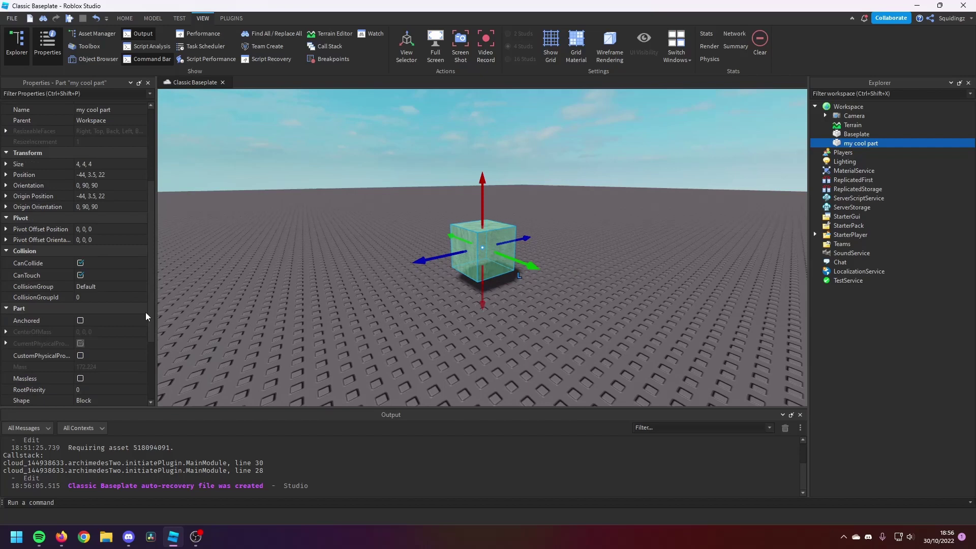
{"action": "left_click_drag", "start_coordinate": [483, 271], "coordinate": [491, 244]}
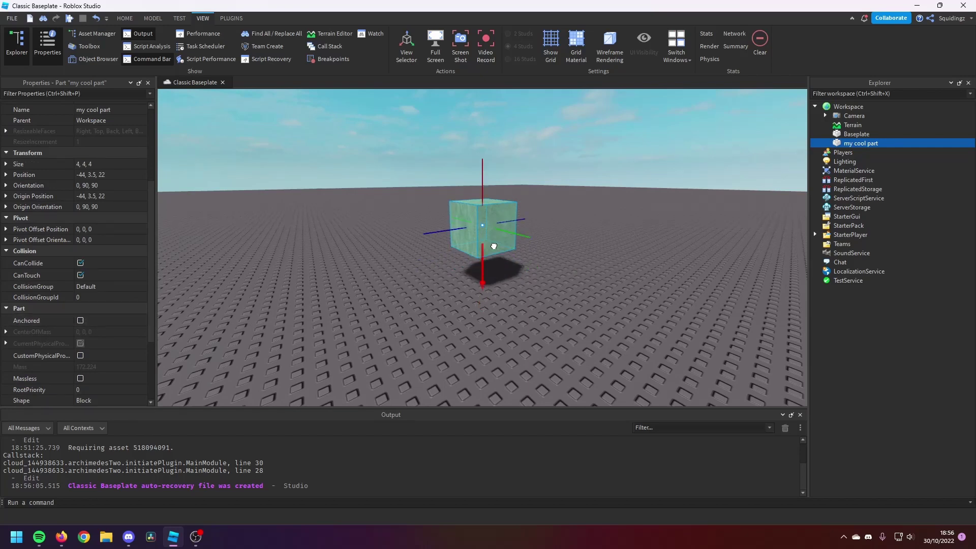
{"action": "right_click_drag", "start_coordinate": [491, 243], "coordinate": [495, 225]}
{"action": "left_click_drag", "start_coordinate": [483, 223], "coordinate": [484, 125]}
{"action": "right_click_drag", "start_coordinate": [484, 130], "coordinate": [486, 134]}
{"action": "left_click", "coordinate": [356, 146]}
Start a Run simulation without a player character and select the cube on the baseplate.
{"action": "left_click", "coordinate": [125, 19]}
{"action": "left_click", "coordinate": [422, 58]}
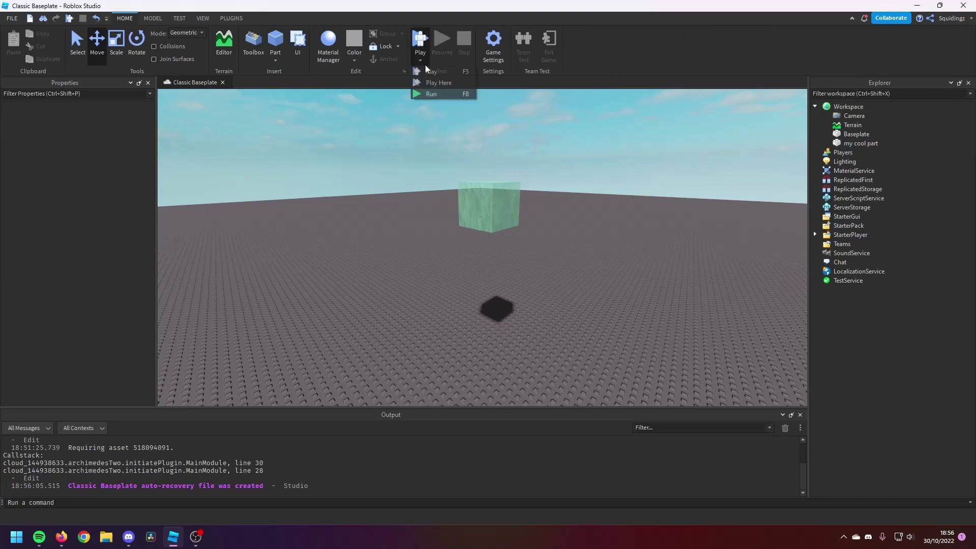
{"action": "left_click", "coordinate": [430, 95]}
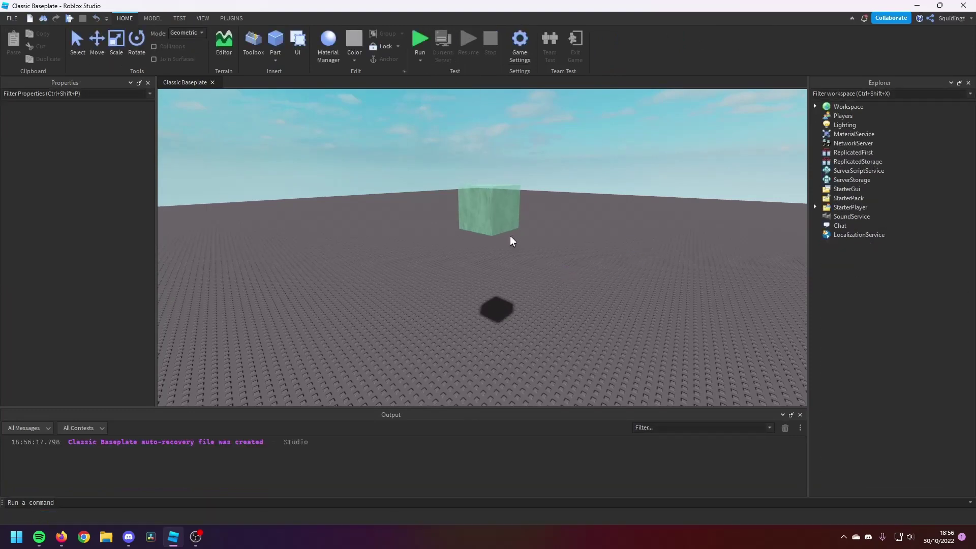
{"action": "right_click_drag", "start_coordinate": [507, 221], "coordinate": [490, 293]}
{"action": "left_click", "coordinate": [490, 292]}
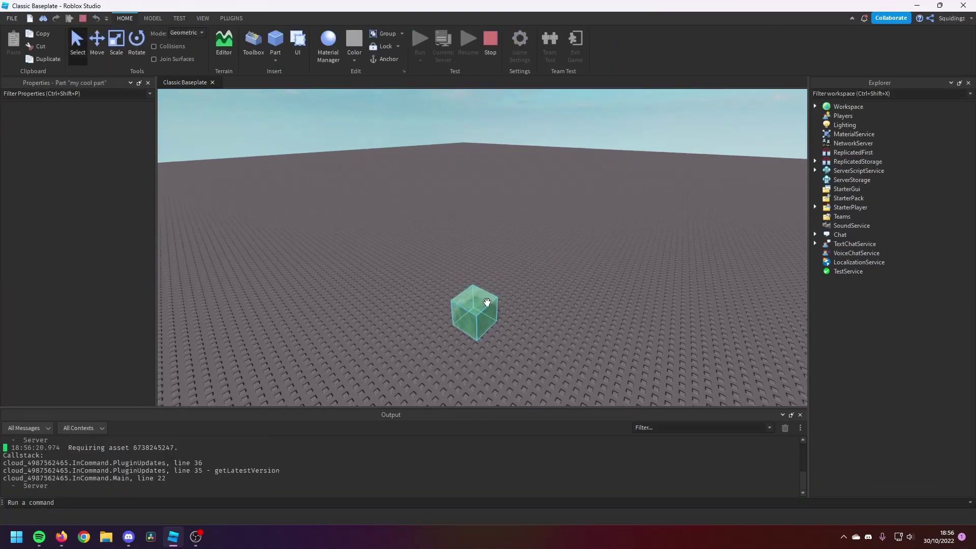
Enable Anchored on the cube during the simulation and raise it to Position Y 17.995.
{"action": "scroll", "coordinate": [90, 324], "scroll_direction": "down", "scroll_amount": 5}
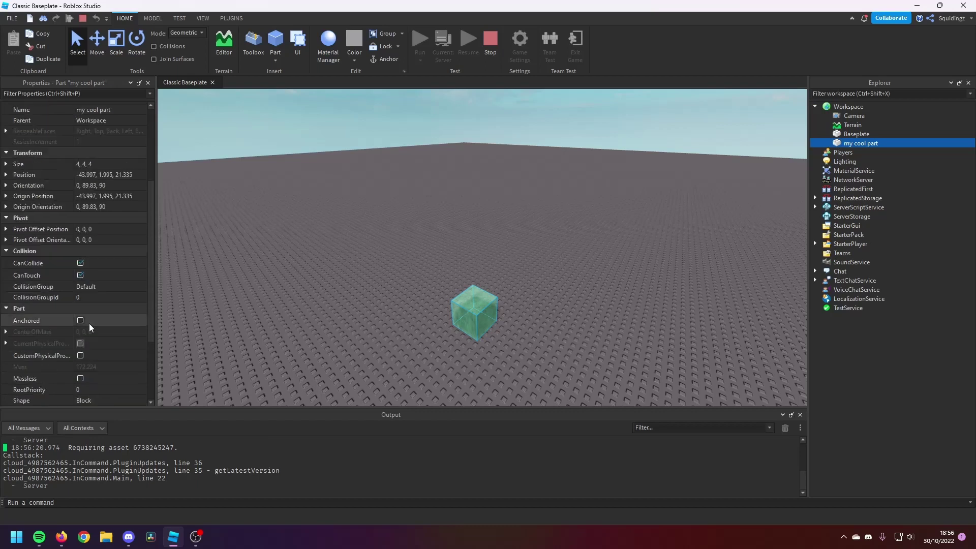
{"action": "left_click", "coordinate": [91, 321]}
{"action": "left_click", "coordinate": [116, 56]}
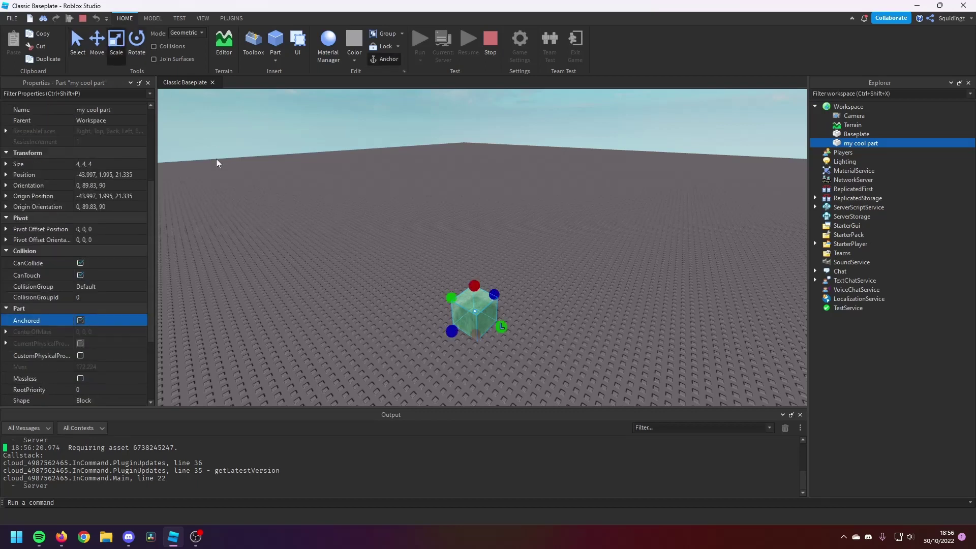
{"action": "left_click", "coordinate": [97, 53]}
{"action": "left_click_drag", "start_coordinate": [472, 291], "coordinate": [472, 147]}
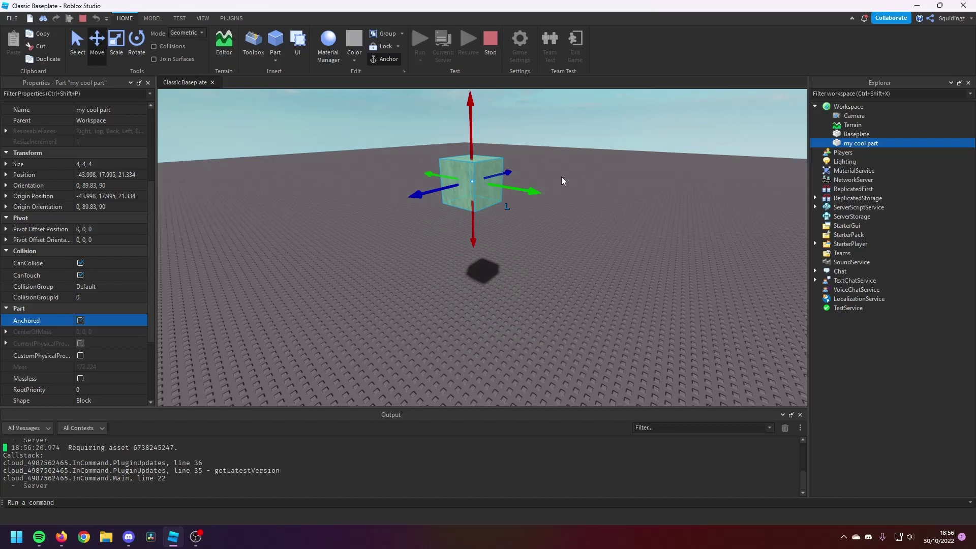
{"action": "left_click", "coordinate": [562, 178]}
{"action": "right_click_drag", "start_coordinate": [563, 179], "coordinate": [564, 182]}
Turn off Anchored on the raised cube so it drops onto the baseplate.
{"action": "left_click", "coordinate": [456, 223]}
{"action": "scroll", "coordinate": [96, 350], "scroll_direction": "down", "scroll_amount": 5}
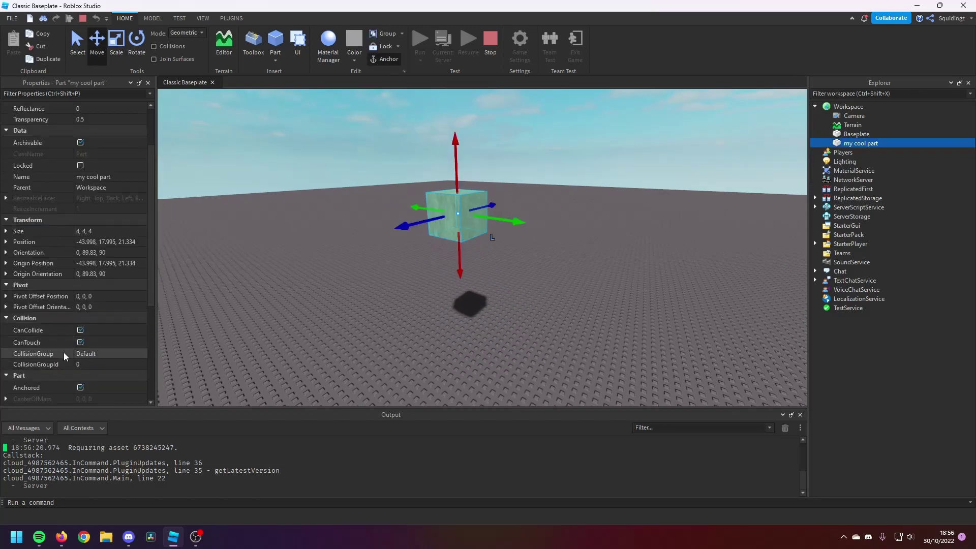
{"action": "left_click", "coordinate": [80, 353]}
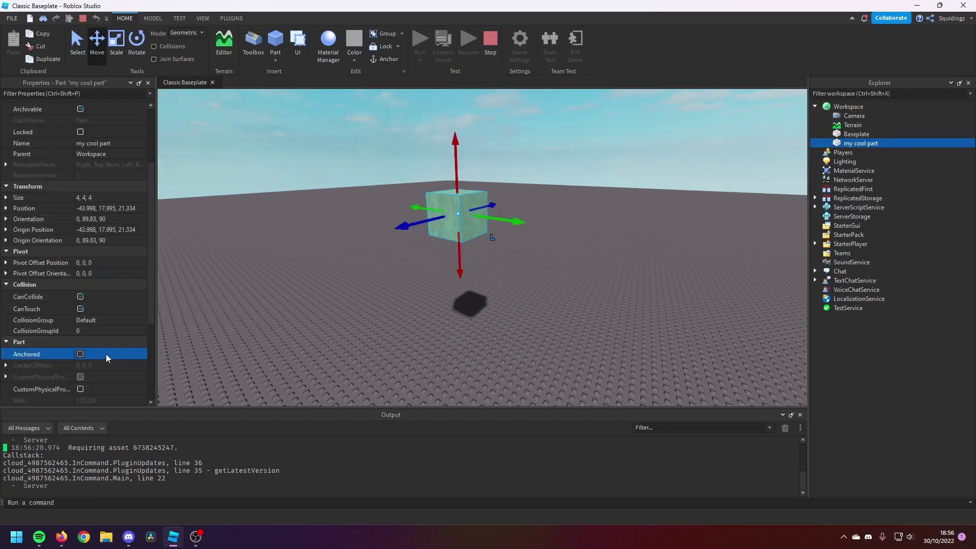
{"action": "right_click_drag", "start_coordinate": [467, 239], "coordinate": [465, 234]}
{"action": "left_click", "coordinate": [465, 234]}
Select the cube on the baseplate, enable Anchored again, and raise it to Position Y 22.997.
{"action": "left_click", "coordinate": [470, 236]}
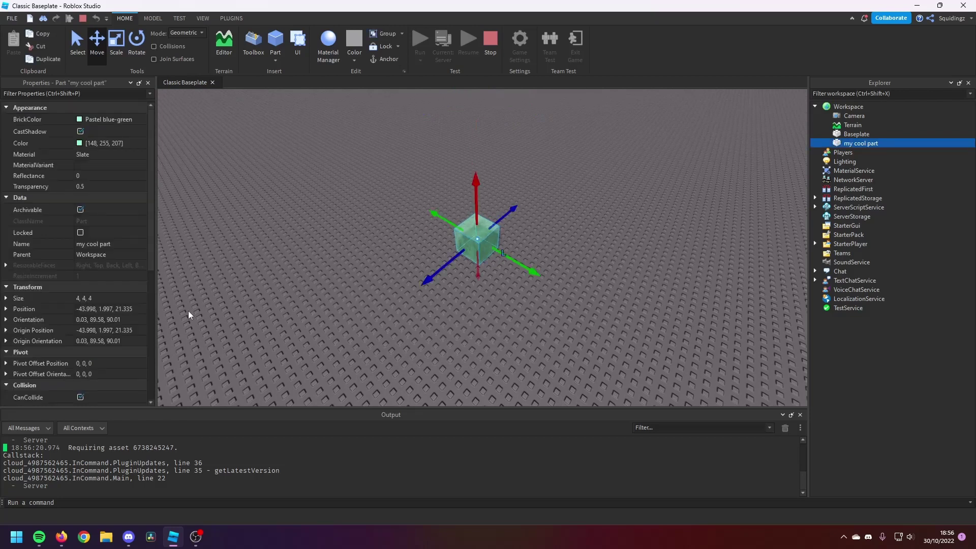
{"action": "scroll", "coordinate": [97, 298], "scroll_direction": "down", "scroll_amount": 3}
{"action": "left_click", "coordinate": [82, 354]}
{"action": "left_click_drag", "start_coordinate": [477, 183], "coordinate": [472, 192]}
{"action": "right_click_drag", "start_coordinate": [477, 177], "coordinate": [473, 192]}
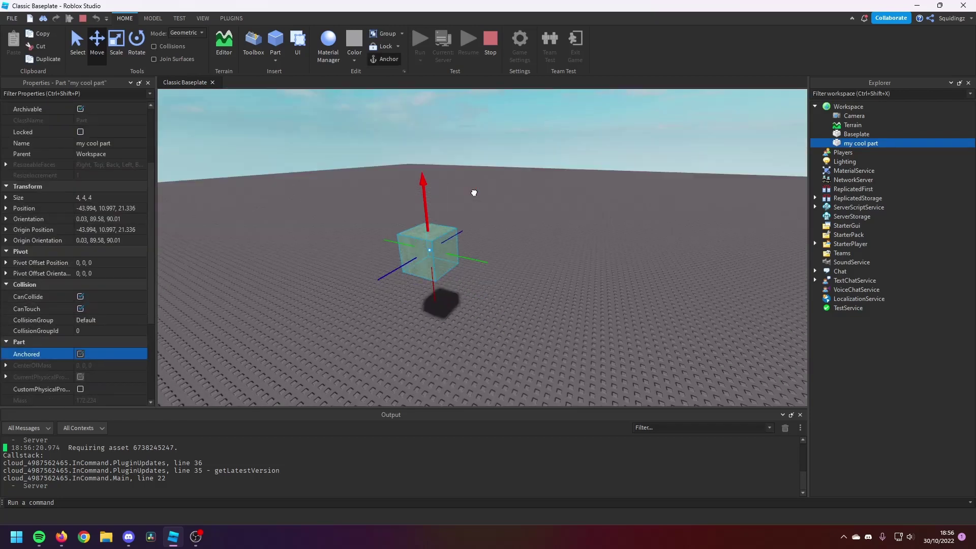
{"action": "left_click_drag", "start_coordinate": [472, 192], "coordinate": [470, 189]}
{"action": "right_click_drag", "start_coordinate": [473, 192], "coordinate": [470, 190]}
{"action": "right_click_drag", "start_coordinate": [374, 254], "coordinate": [359, 257]}
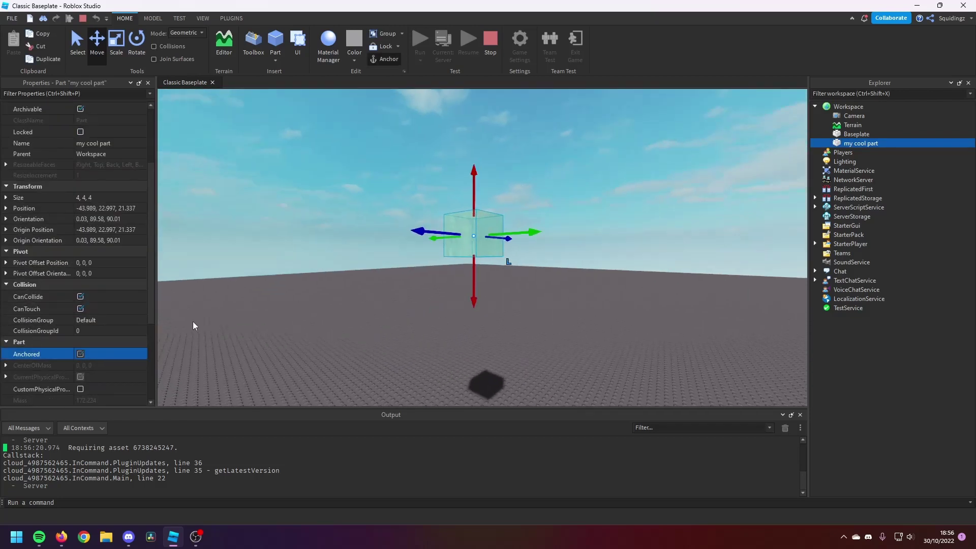
Turn off the cube's CanCollide and Anchored to let it drop through the baseplate, and stop the simulation.
{"action": "left_click", "coordinate": [94, 299]}
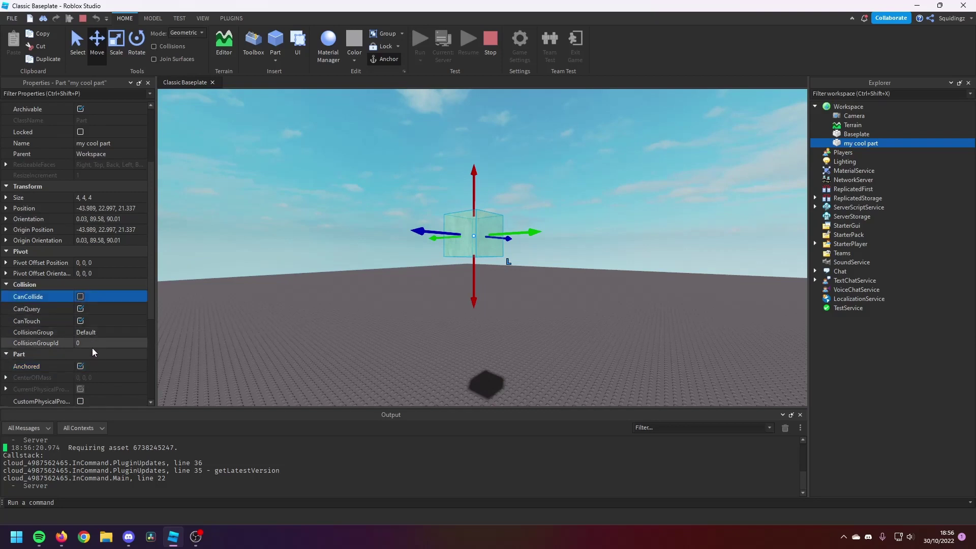
{"action": "left_click", "coordinate": [93, 363]}
{"action": "right_click_drag", "start_coordinate": [483, 202], "coordinate": [487, 218]}
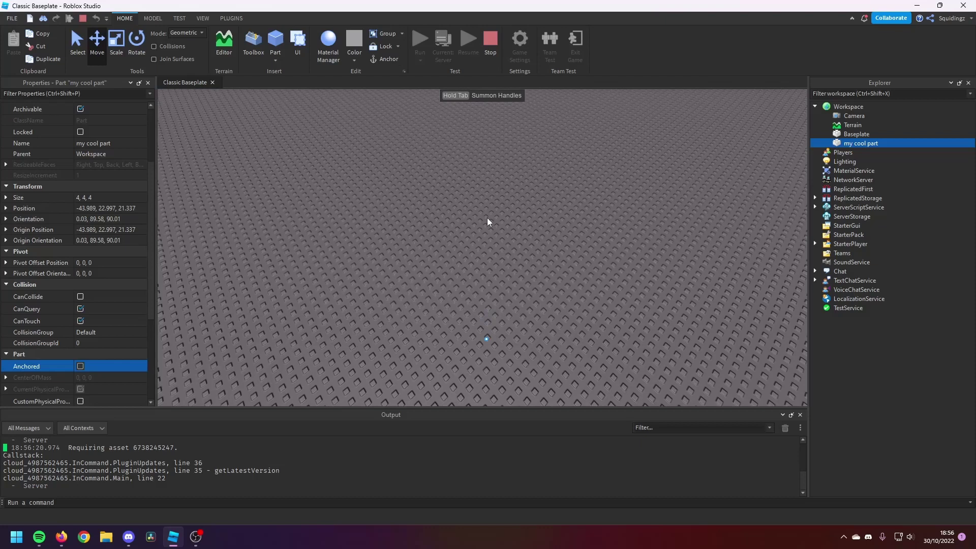
{"action": "left_click", "coordinate": [493, 248]}
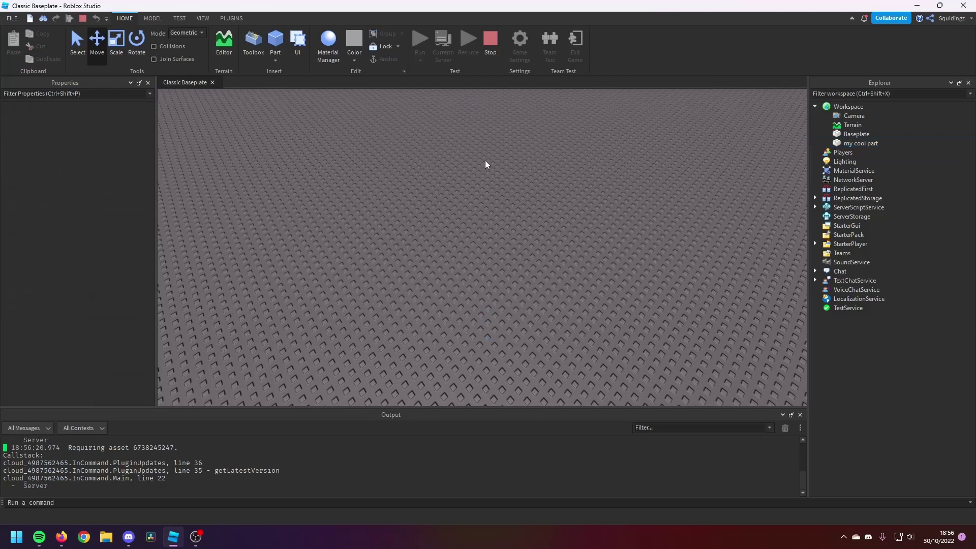
{"action": "left_click", "coordinate": [491, 42]}
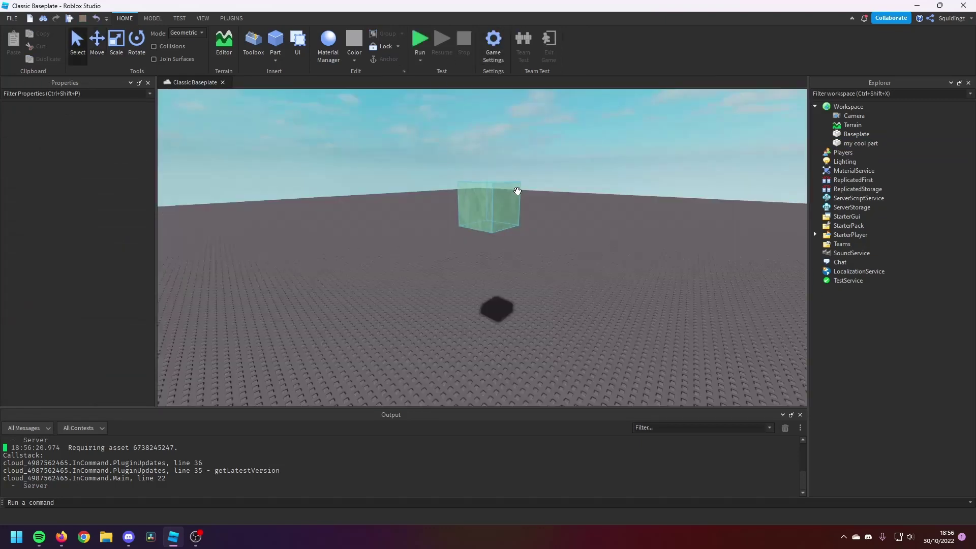
{"action": "scroll", "coordinate": [69, 251], "scroll_direction": "down", "scroll_amount": 5}
{"action": "scroll", "coordinate": [68, 255], "scroll_direction": "up", "scroll_amount": 5}
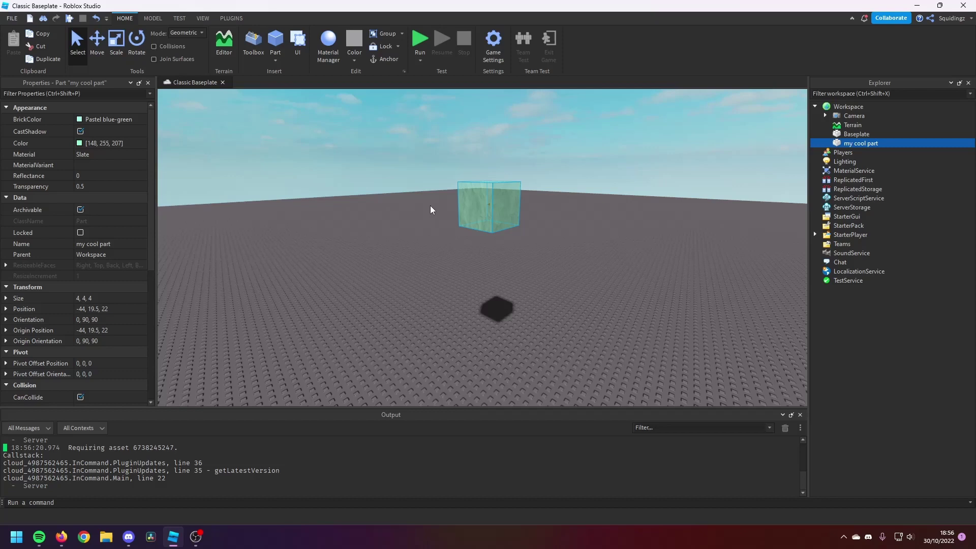
Add a new Script to ServerScriptService and place the text cursor on its empty second line.
{"action": "left_click", "coordinate": [202, 18]}
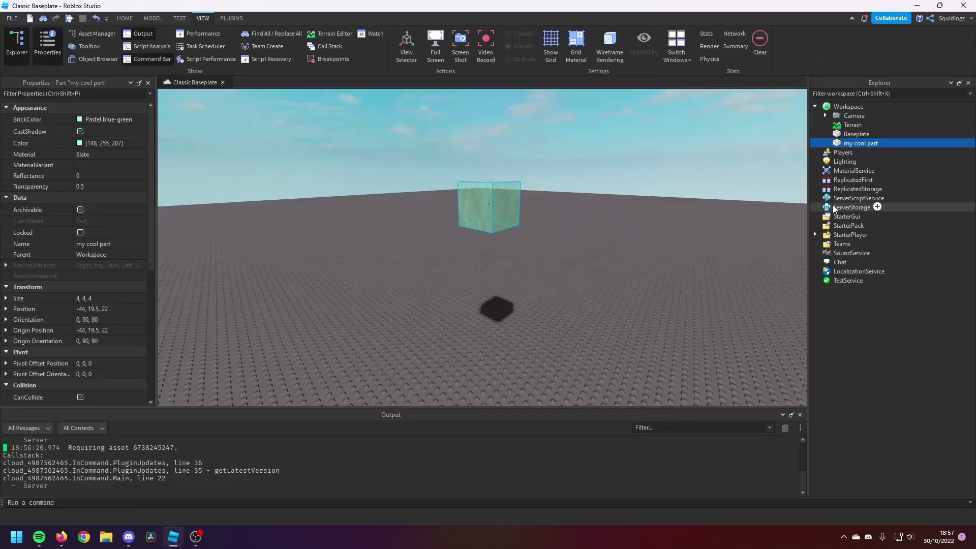
{"action": "mouse_move", "coordinate": [894, 200]}
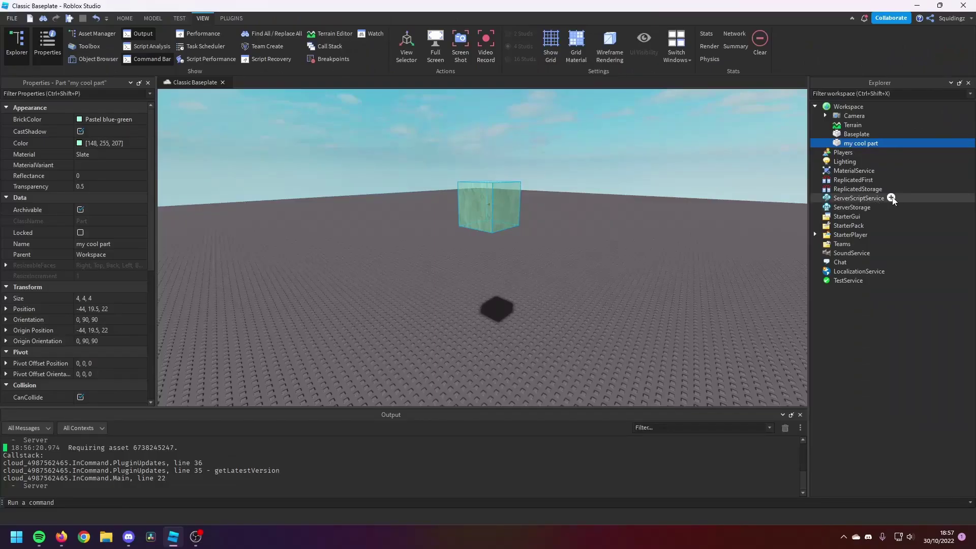
{"action": "left_click", "coordinate": [891, 198]}
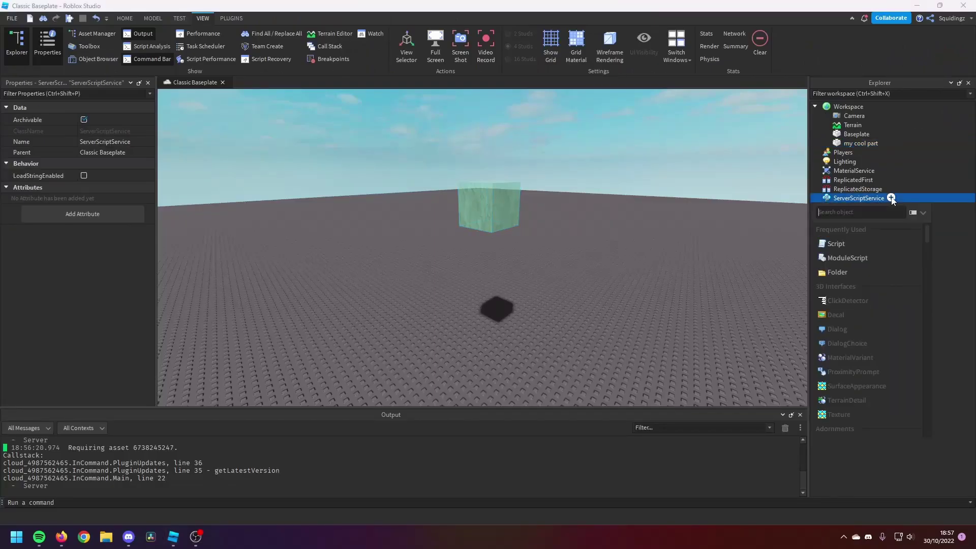
{"action": "left_click", "coordinate": [836, 244]}
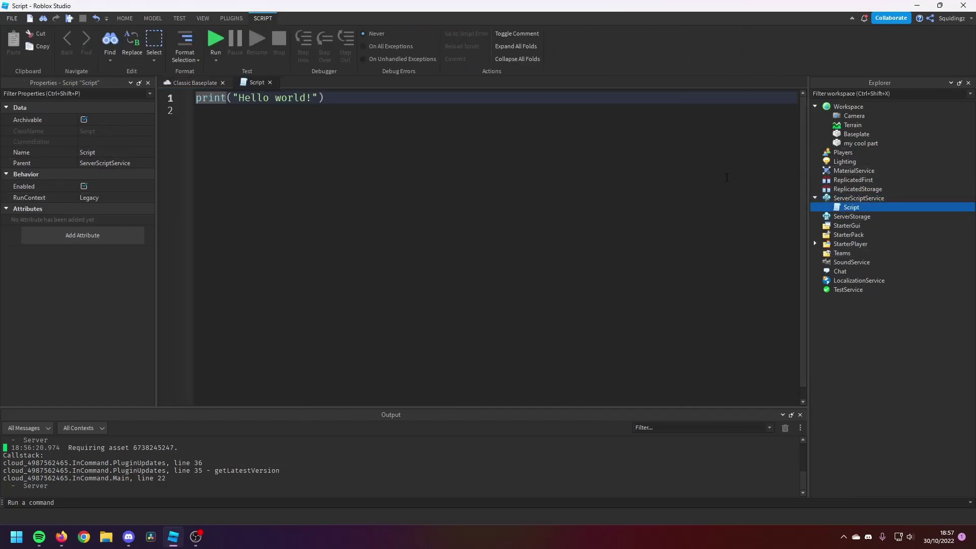
{"action": "left_click", "coordinate": [256, 136]}
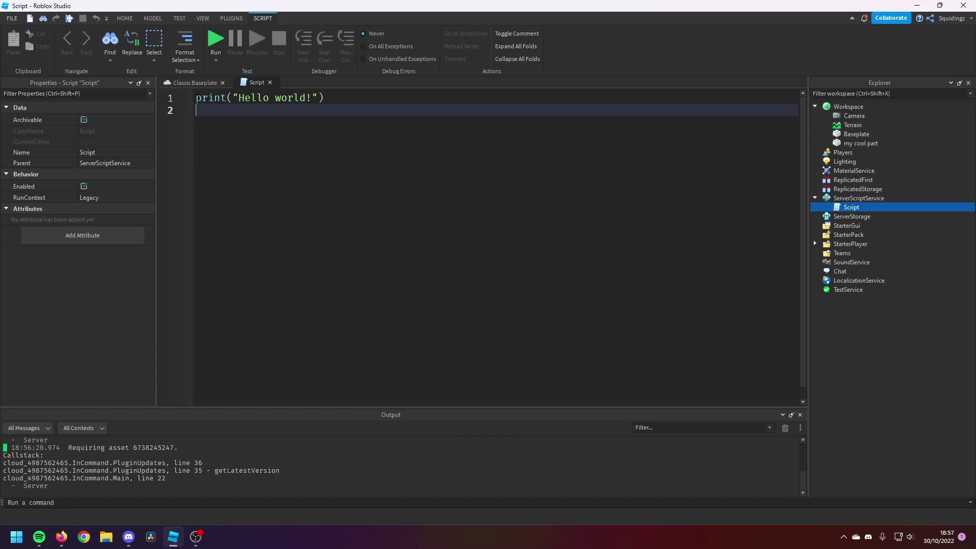
Run the simulation and find the script's "Hello world!" line in the output log.
{"action": "key", "text": "ctrl+a"}
{"action": "left_click", "coordinate": [379, 131]}
{"action": "left_click", "coordinate": [216, 40]}
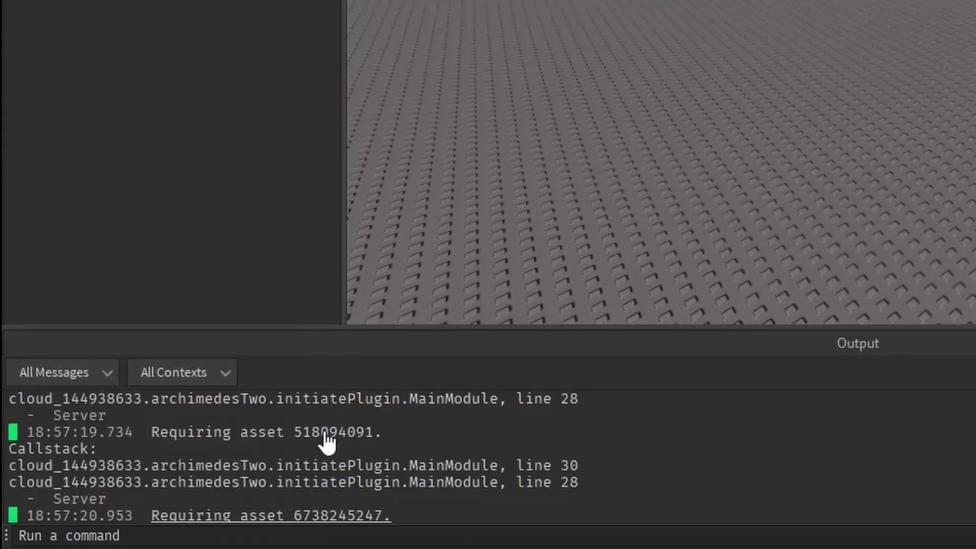
{"action": "scroll", "coordinate": [326, 442], "scroll_direction": "up", "scroll_amount": 2}
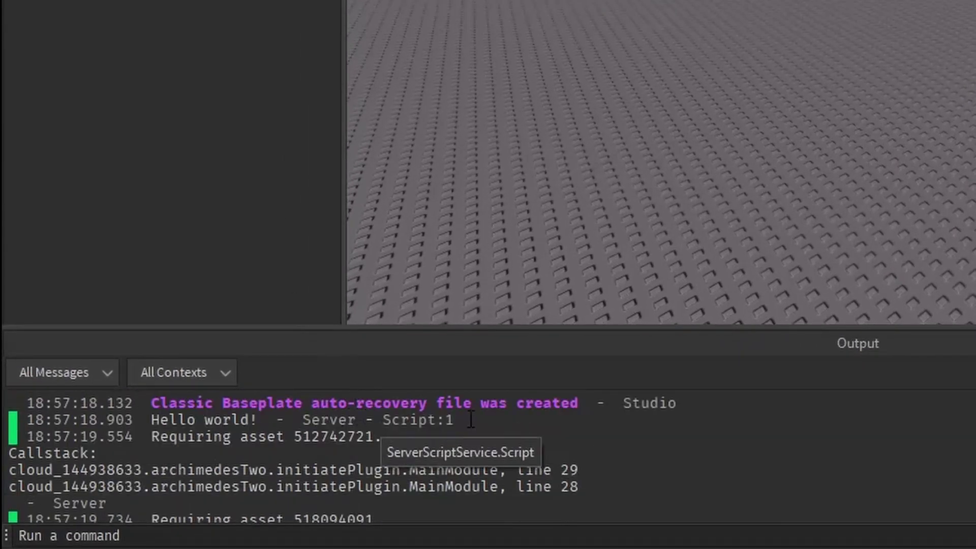
{"action": "left_click_drag", "start_coordinate": [471, 419], "coordinate": [13, 422]}
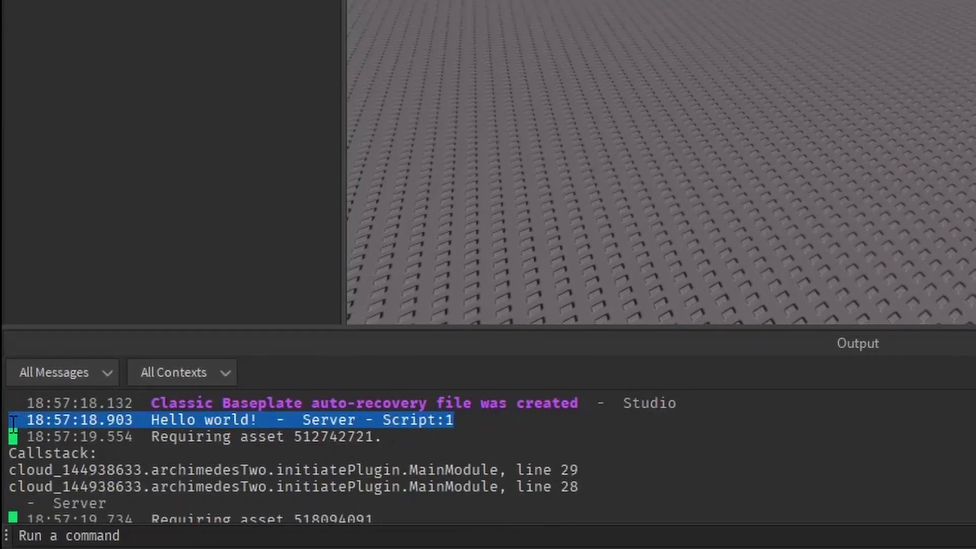
{"action": "left_click", "coordinate": [559, 425]}
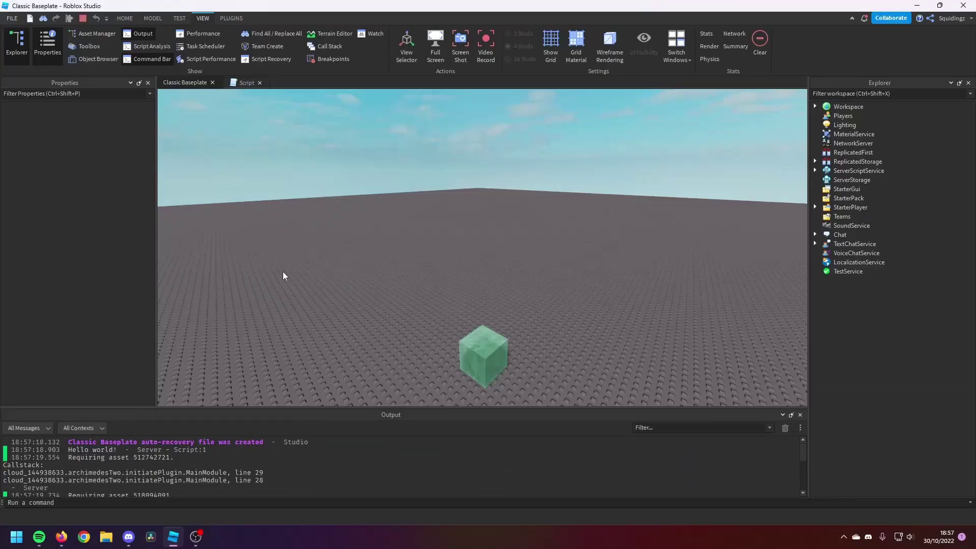
Reopen the script and examine its print statement, highlighting the whole line and the "Hello world" text.
{"action": "left_click", "coordinate": [246, 82]}
{"action": "left_click_drag", "start_coordinate": [325, 98], "coordinate": [129, 85]}
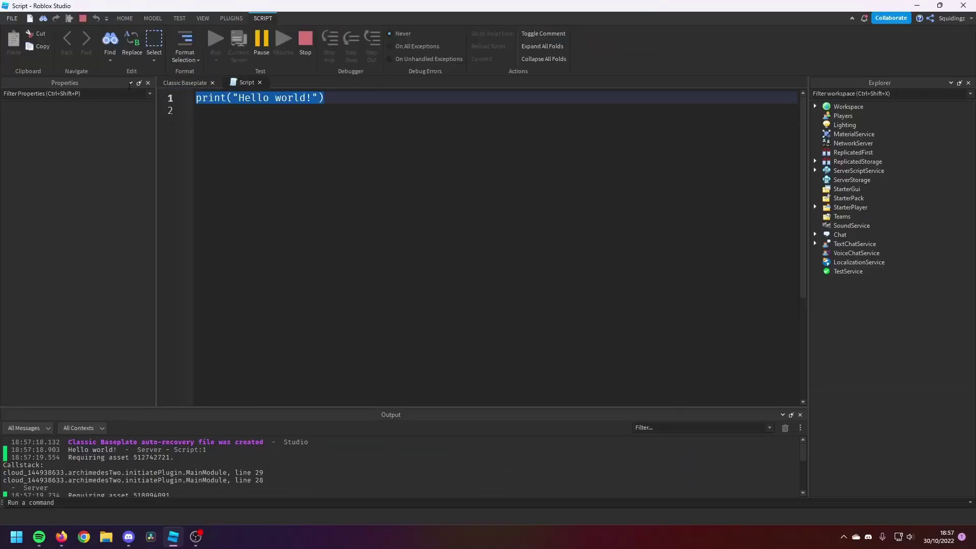
{"action": "left_click_drag", "start_coordinate": [196, 99], "coordinate": [304, 97]}
{"action": "left_click", "coordinate": [269, 97]}
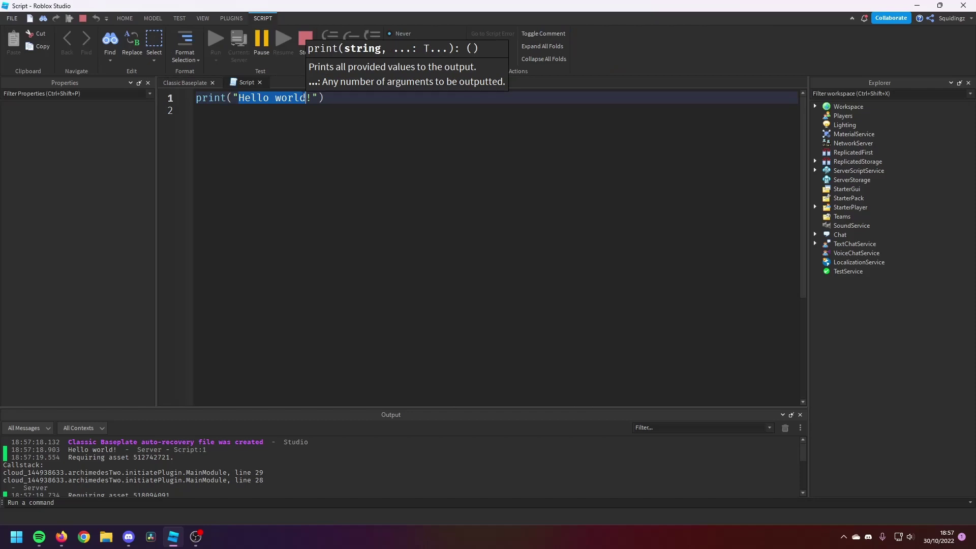
{"action": "left_click", "coordinate": [389, 172]}
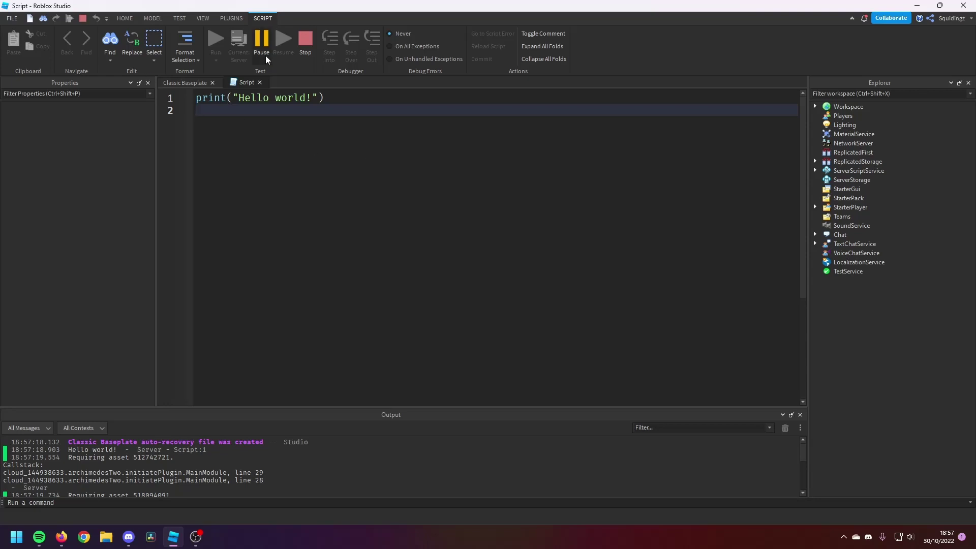
Stop the simulation and return to the Classic Baseplate 3D view.
{"action": "left_click", "coordinate": [305, 42]}
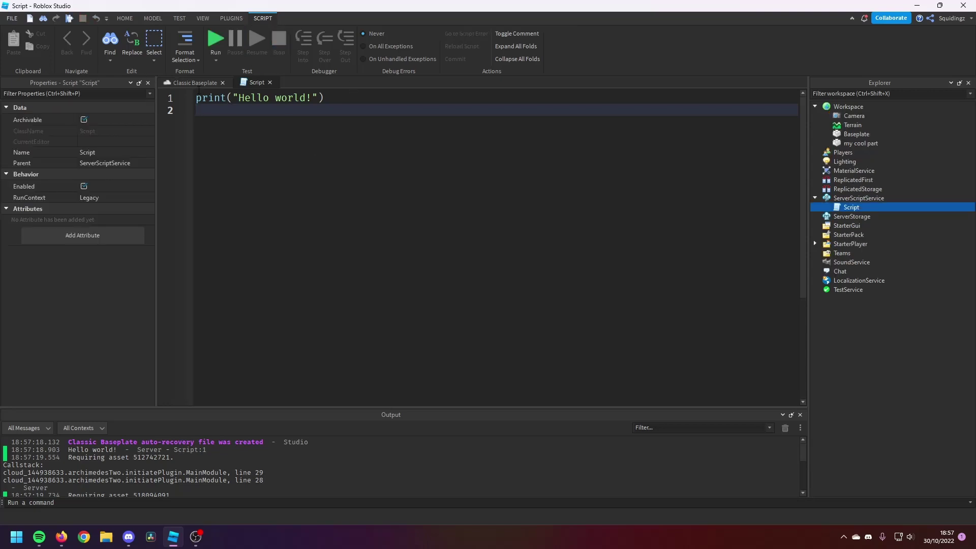
{"action": "left_click", "coordinate": [189, 83]}
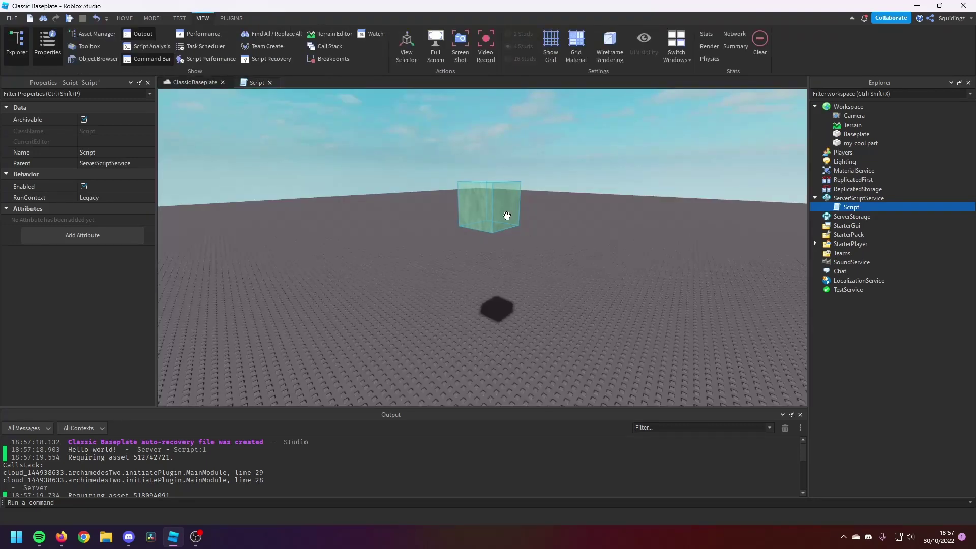